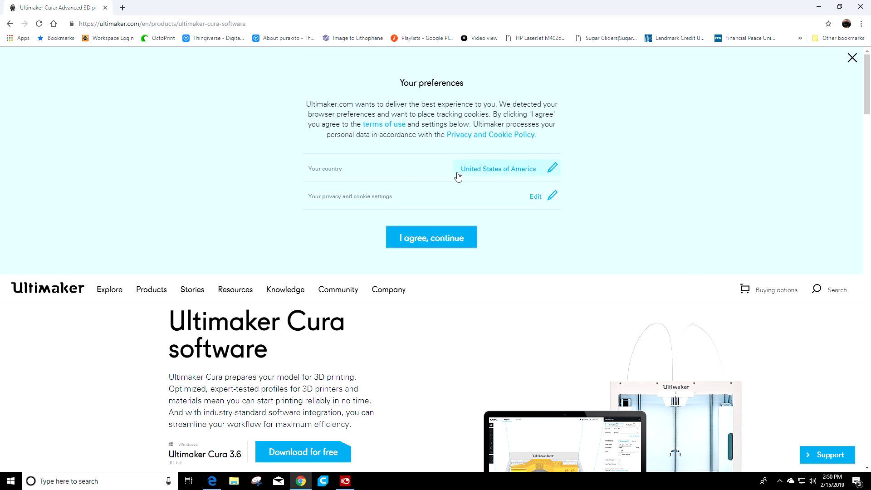
# Step: Accept the site preferences and download Ultimaker Cura 3.6 for Windows, choosing "I don't want to share any information" as the usage
pyautogui.click(426, 240)
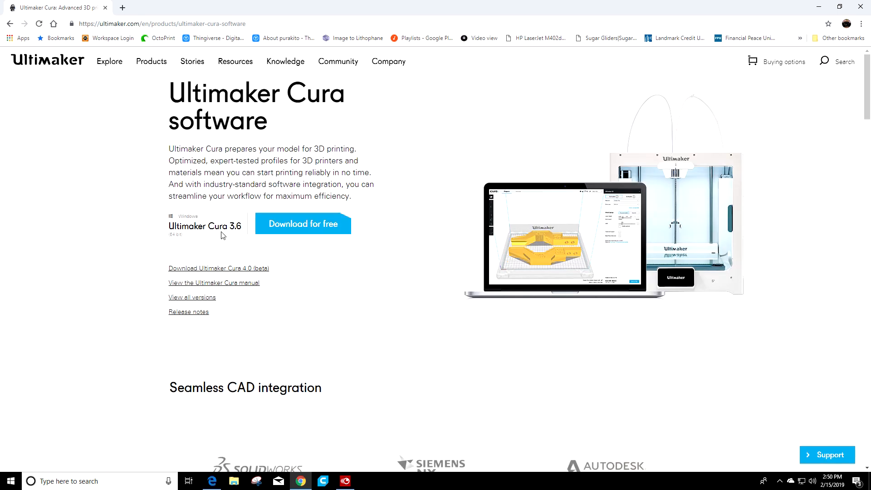
pyautogui.click(290, 223)
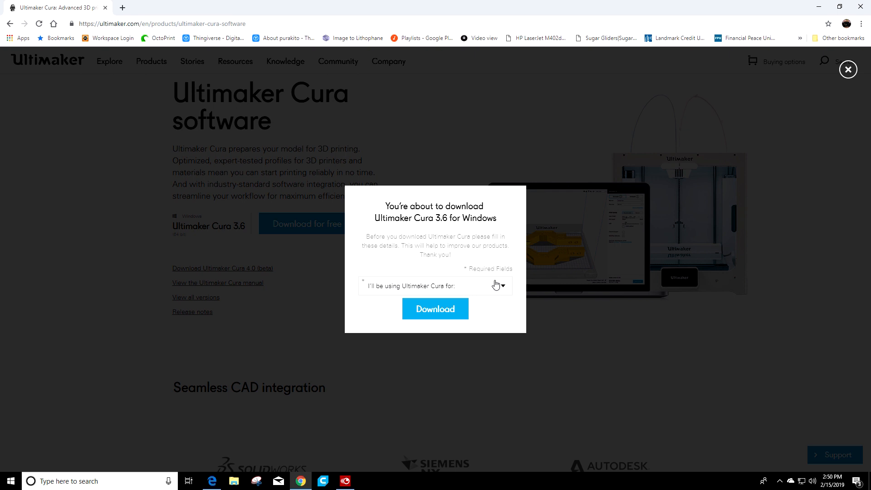
pyautogui.click(495, 288)
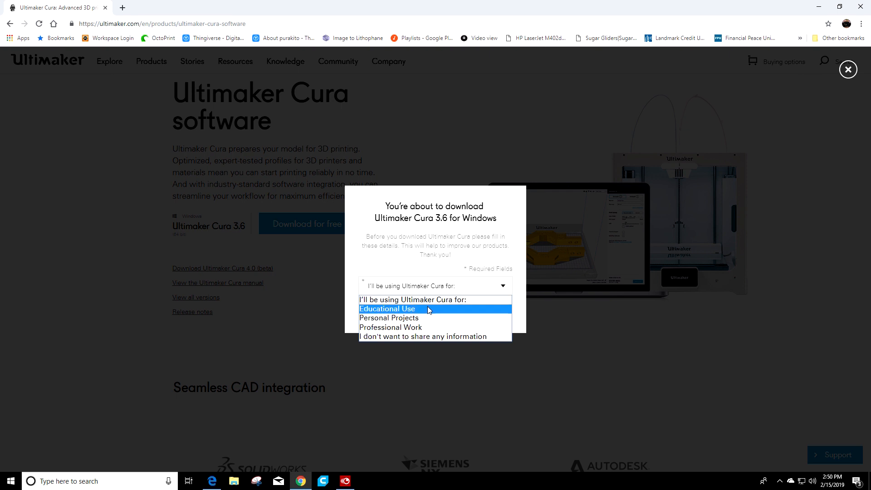
pyautogui.click(424, 336)
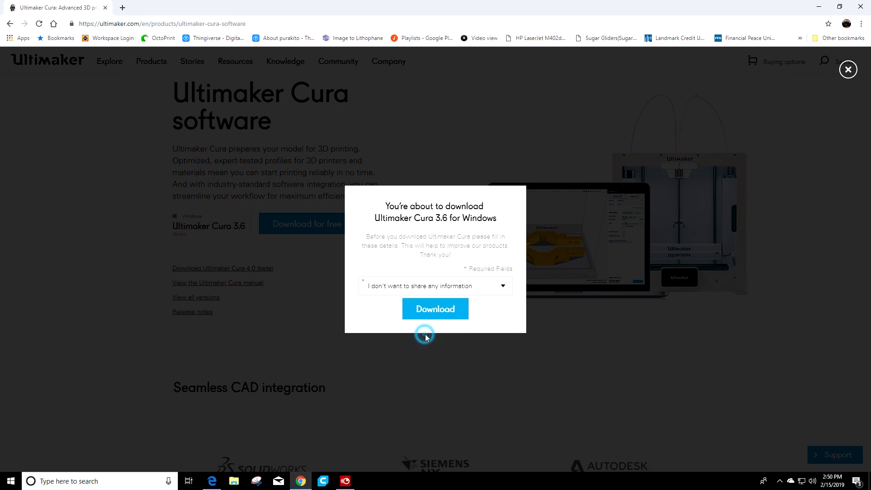
pyautogui.click(434, 312)
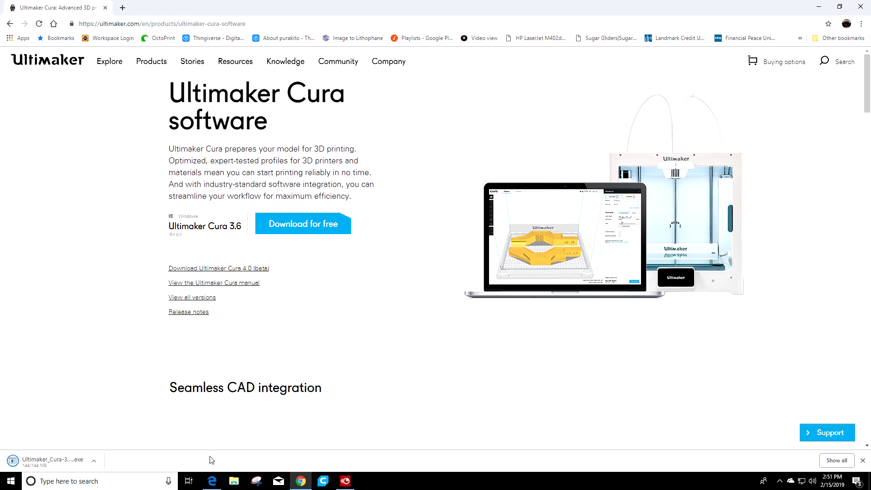
# Step: Run the downloaded Cura installer, accept the license, and install with the default folder, Start menu folder and components
pyautogui.click(59, 462)
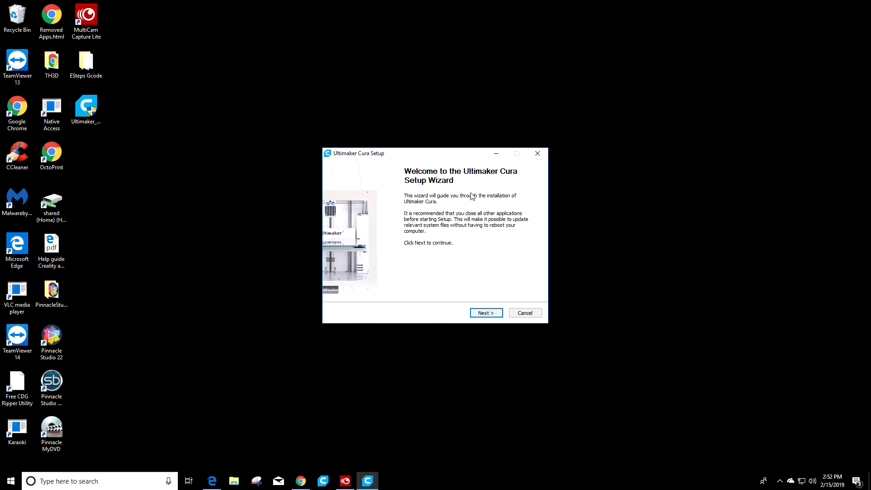
pyautogui.click(485, 313)
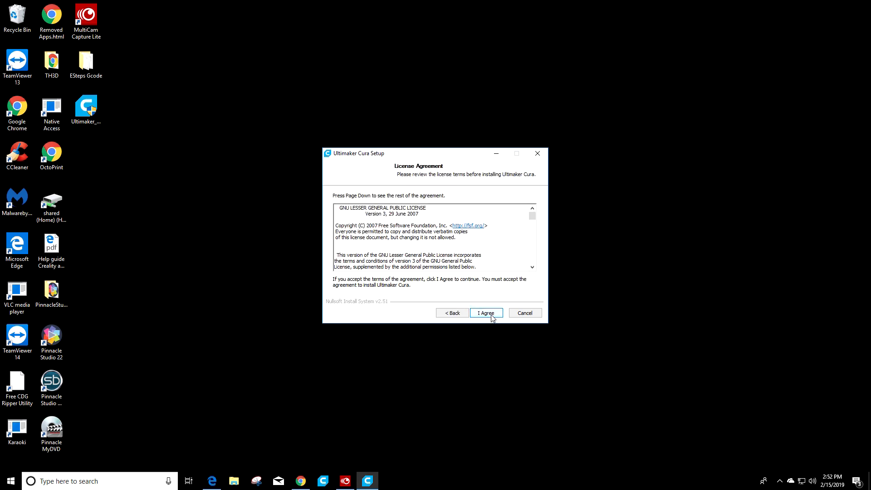
pyautogui.click(491, 315)
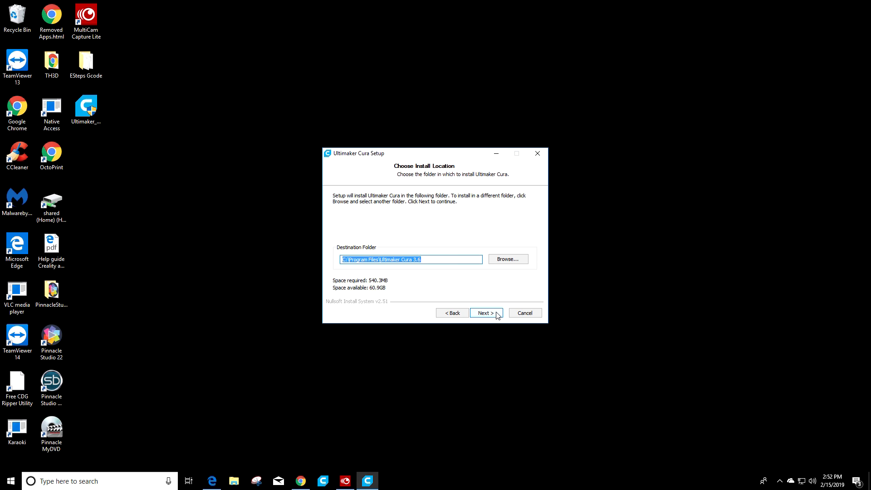
pyautogui.click(494, 315)
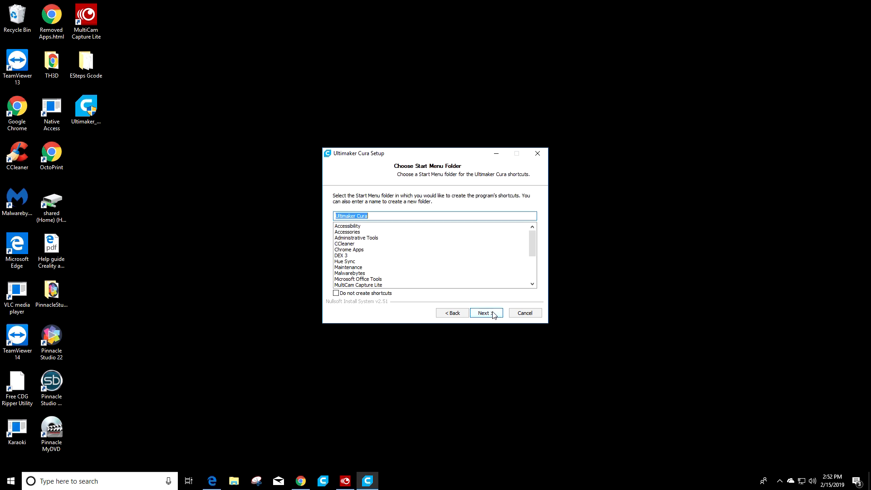
pyautogui.click(492, 315)
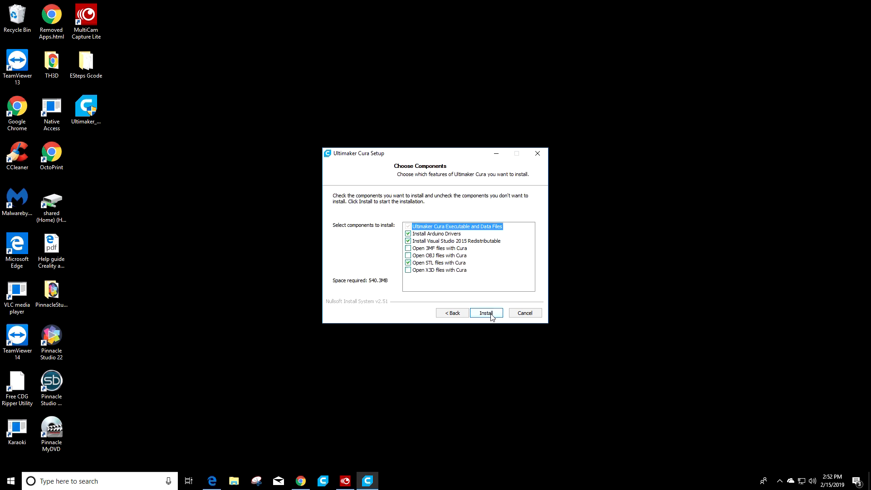
pyautogui.click(492, 315)
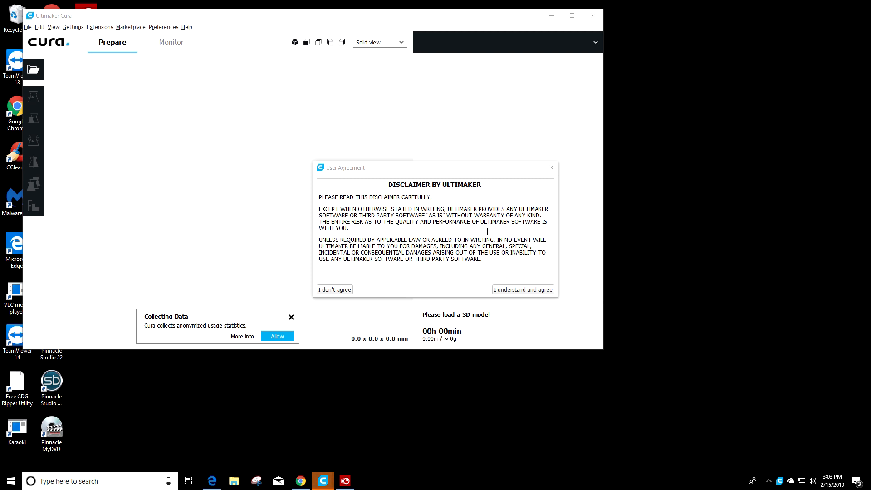
# Step: Accept the Ultimaker disclaimer in Cura and add a Creality Ender-3 from the other manufacturers' printers
pyautogui.click(525, 293)
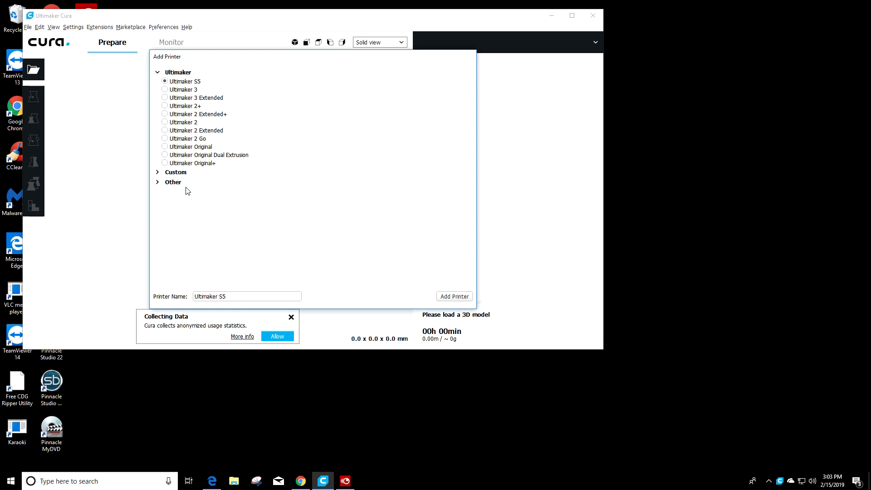
pyautogui.click(166, 182)
pyautogui.scroll(-15, 222, 274)
pyautogui.scroll(15, 225, 271)
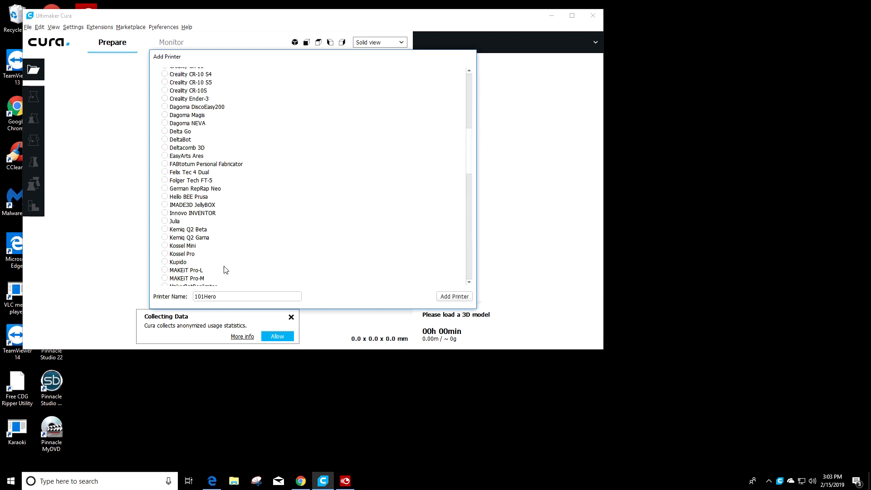
pyautogui.scroll(-2, 223, 270)
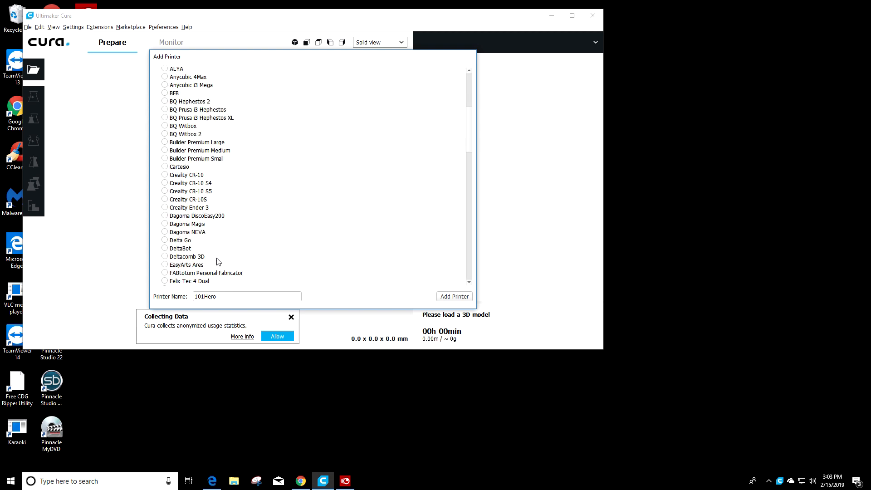
pyautogui.click(165, 208)
pyautogui.click(250, 297)
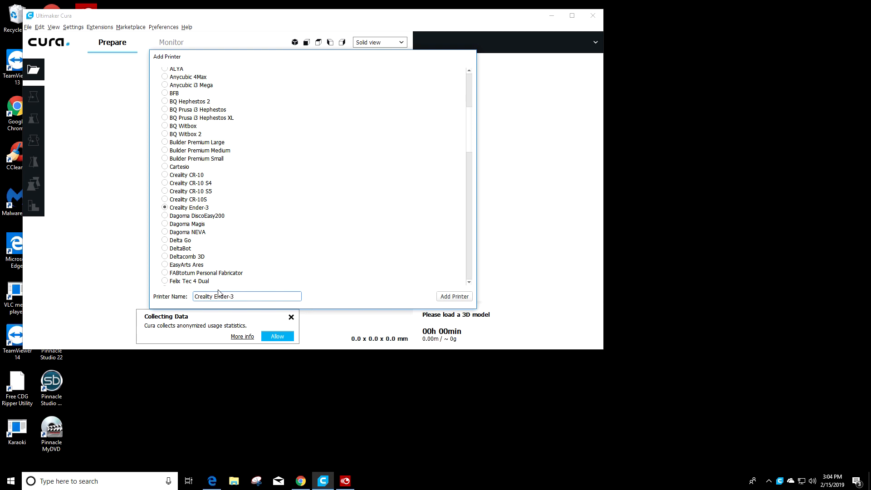
pyautogui.click(458, 297)
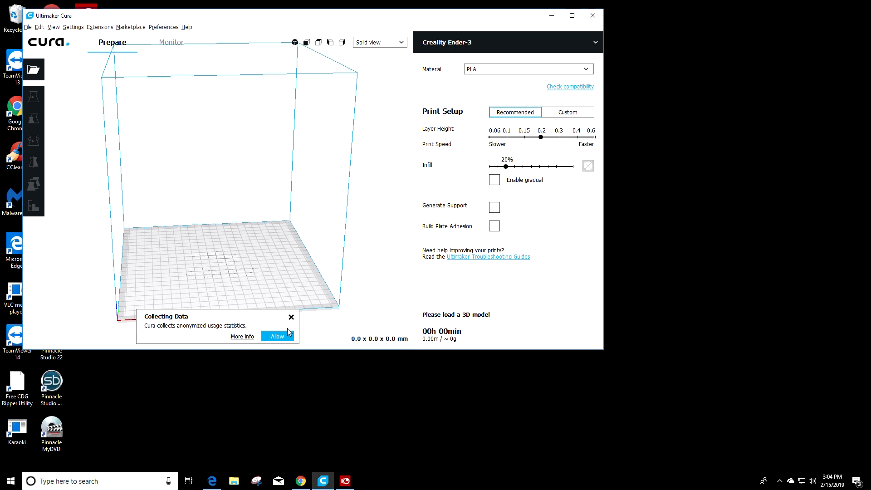
# Step: Dismiss the data collection notice without allowing it and maximize the program window
pyautogui.click(292, 317)
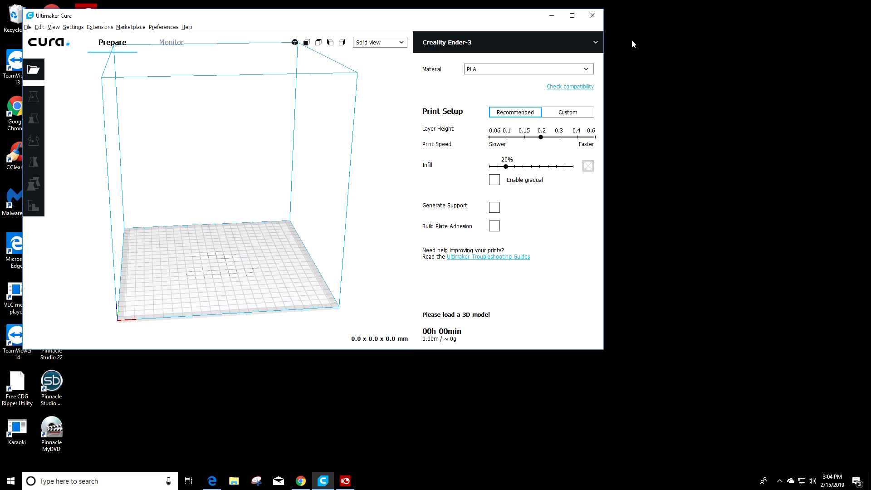
pyautogui.click(572, 16)
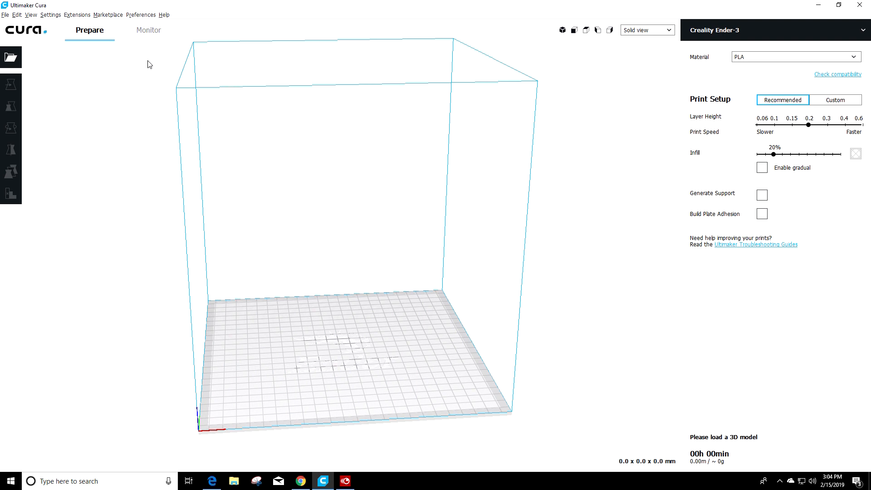
# Step: Open the machine settings of the Creality Ender-3 from the printer management preferences
pyautogui.click(52, 15)
pyautogui.moveTo(84, 26)
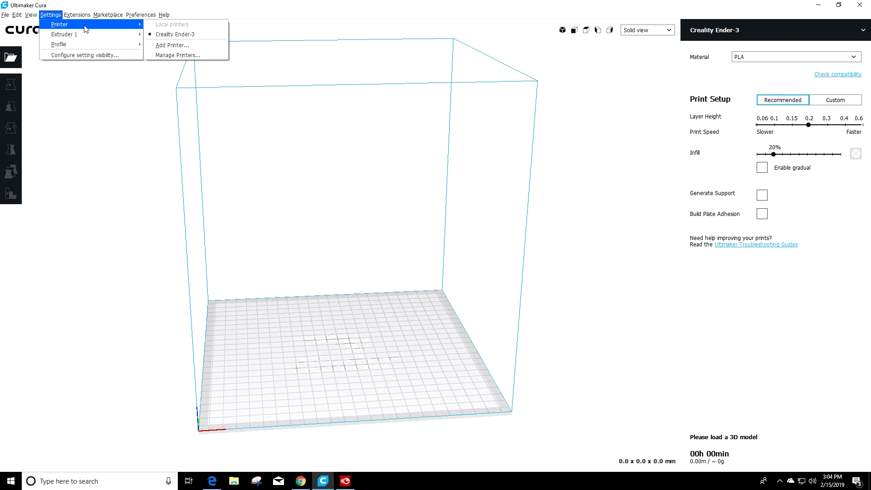
pyautogui.click(172, 55)
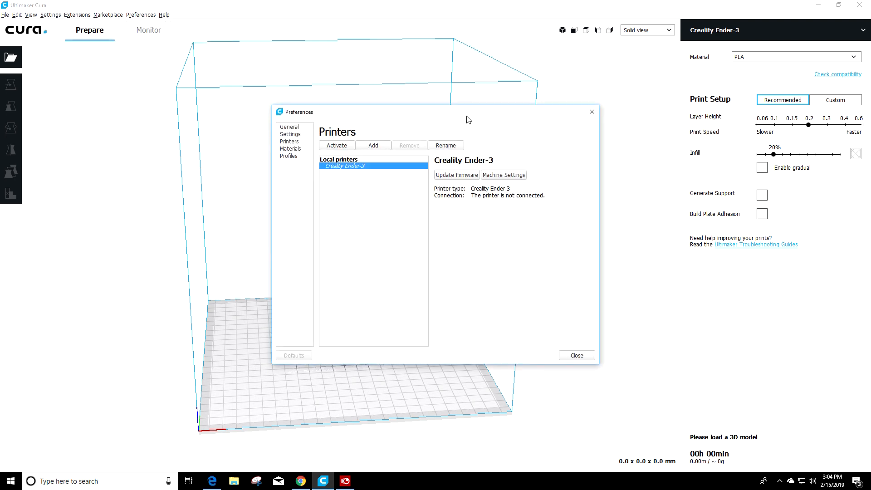
pyautogui.moveTo(467, 114); pyautogui.dragTo(405, 105)
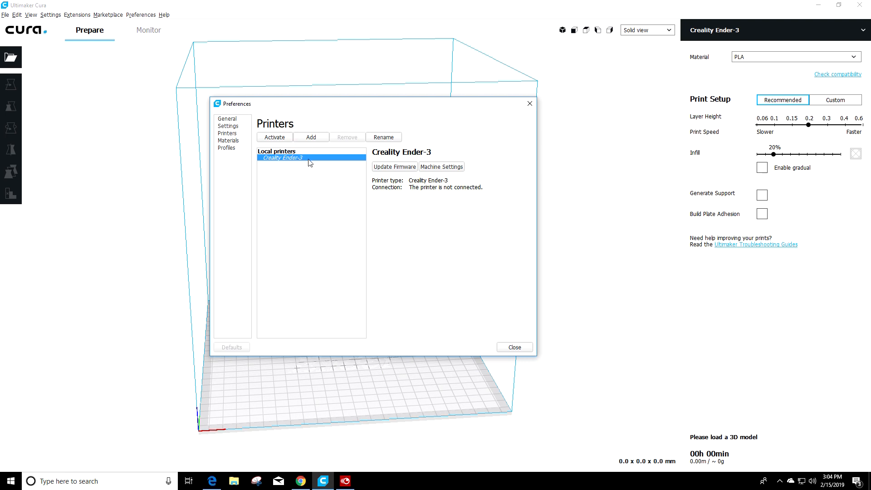
pyautogui.click(454, 167)
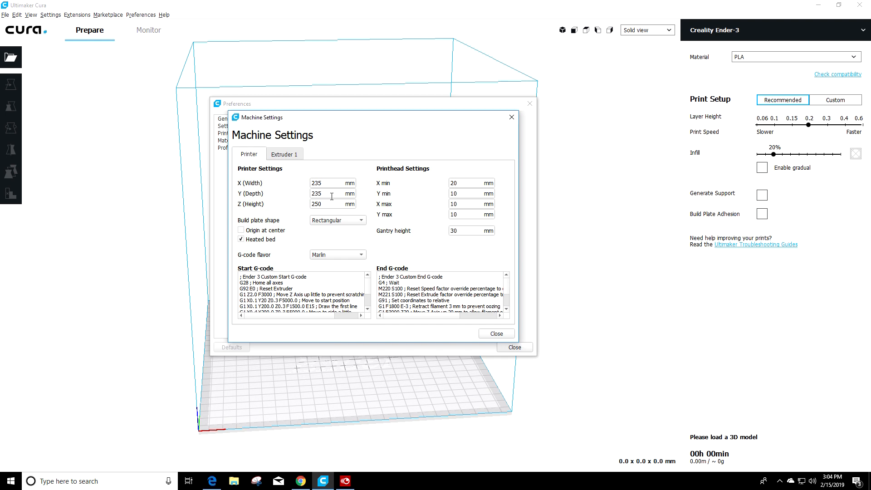
# Step: Set the printer's build volume to 250 mm width, 250 mm depth and 300 mm height
pyautogui.moveTo(323, 183); pyautogui.dragTo(302, 188)
pyautogui.doubleClick(322, 194)
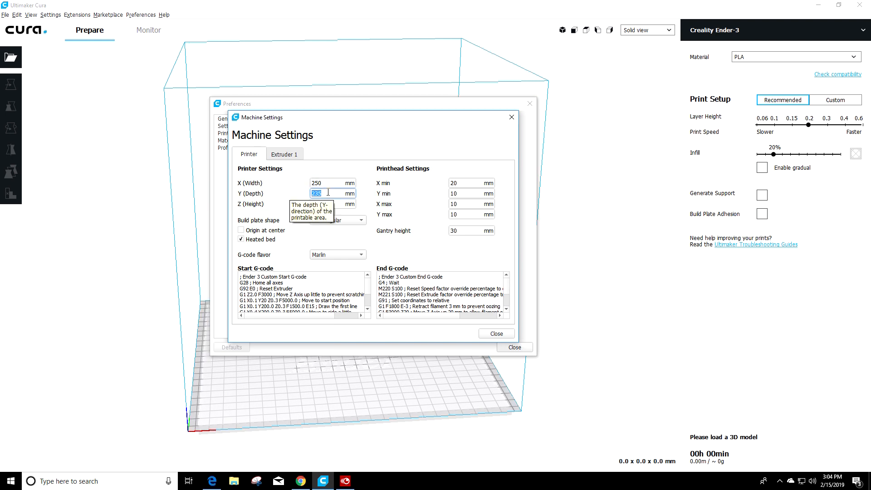
pyautogui.write('250')
pyautogui.press('Return')
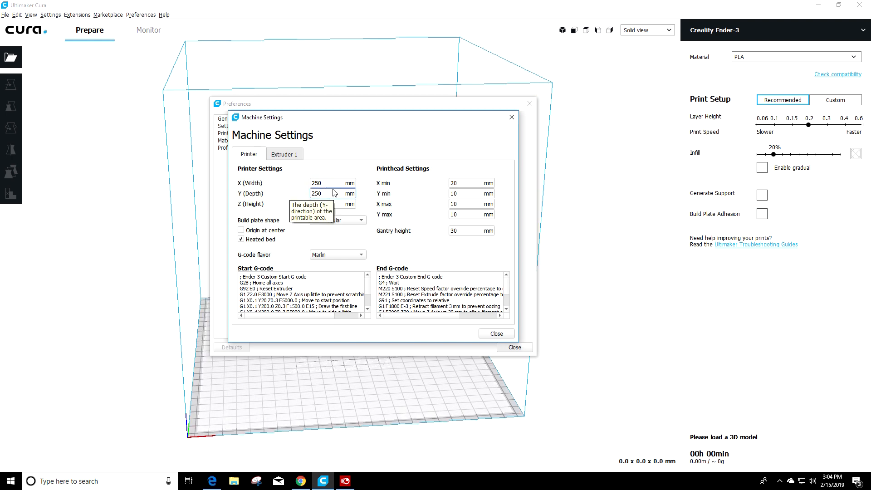
pyautogui.doubleClick(330, 203)
pyautogui.write('300')
pyautogui.press('Return')
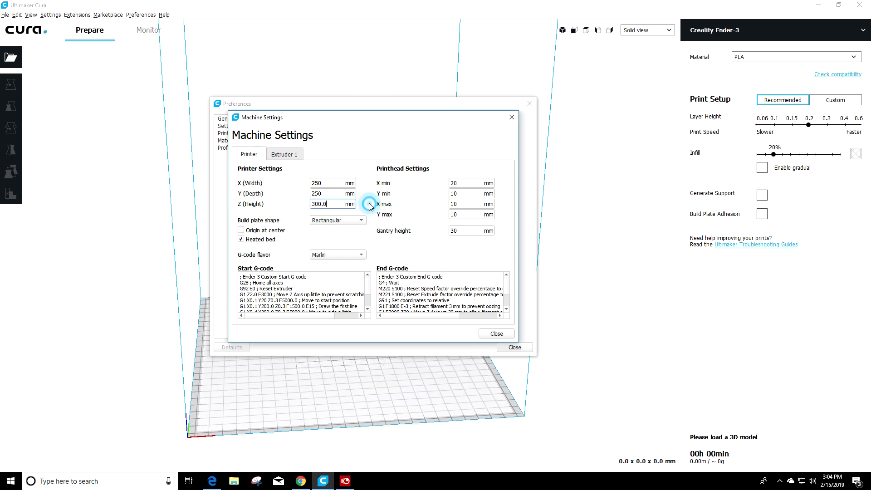
# Step: Restore the build volume to 235 mm width, 235 mm depth and 250 mm height
pyautogui.doubleClick(332, 183)
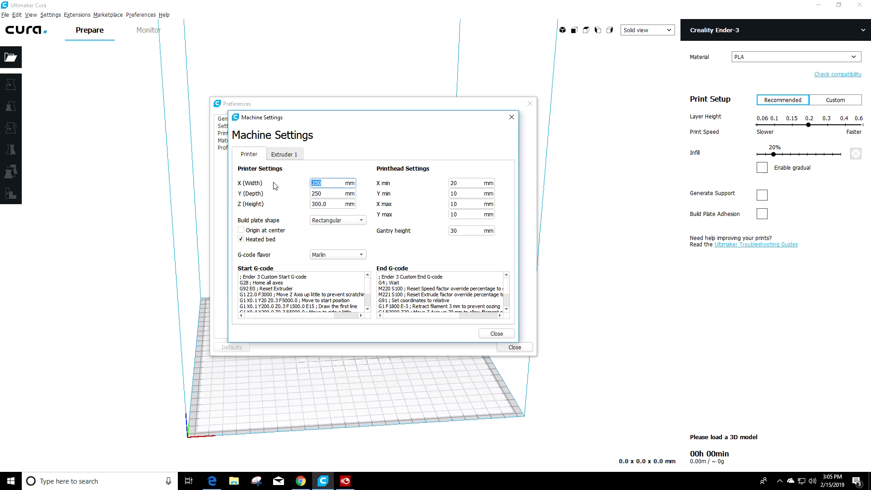
pyautogui.write('235')
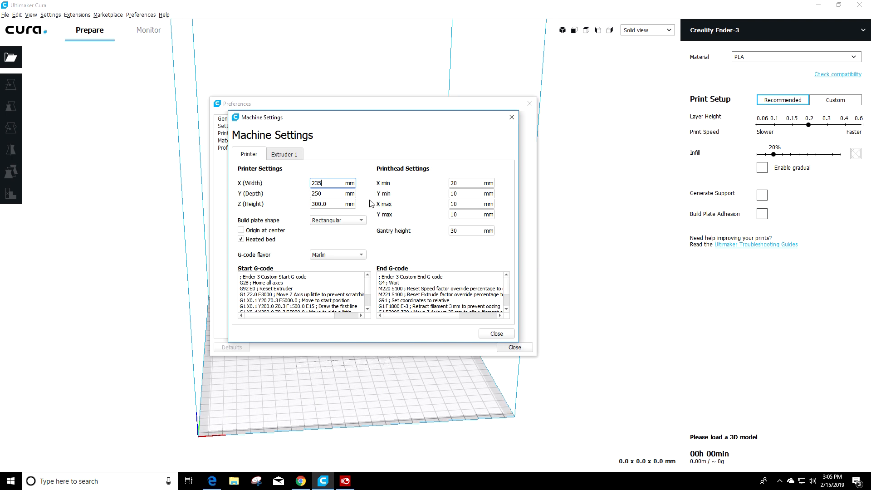
pyautogui.doubleClick(333, 194)
pyautogui.write('235')
pyautogui.doubleClick(334, 204)
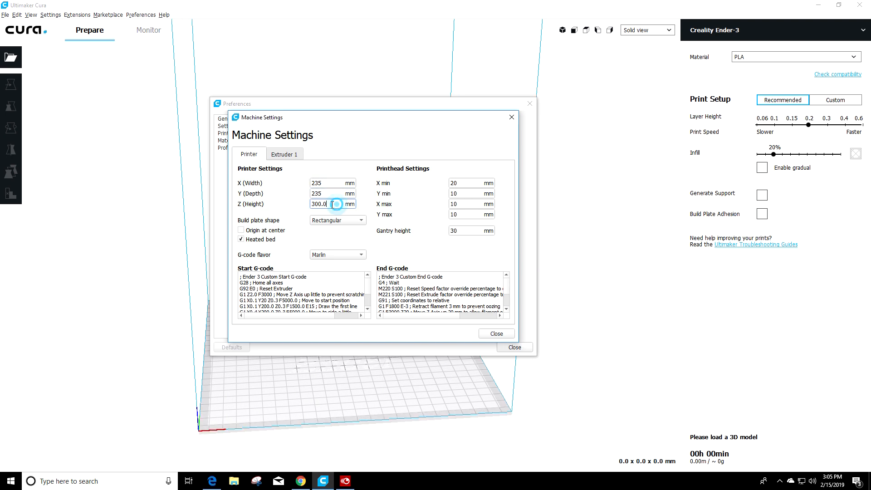
pyautogui.write('250')
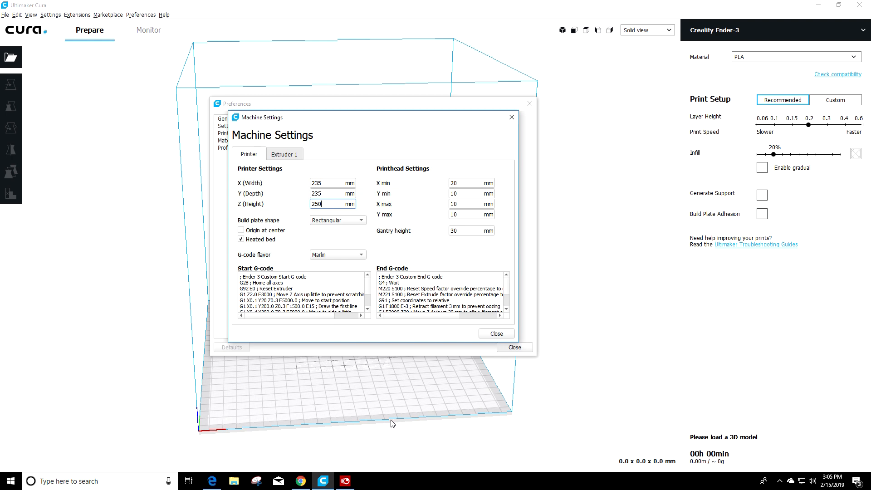
# Step: Review the nozzle size and compatible material diameter of Extruder 1, and return to the general printer settings
pyautogui.click(292, 154)
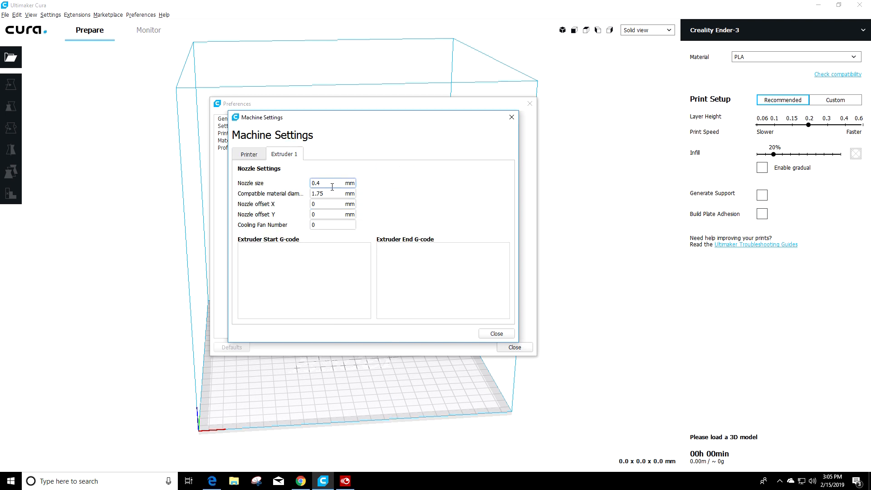
pyautogui.moveTo(333, 186); pyautogui.dragTo(316, 186)
pyautogui.click(329, 183)
pyautogui.doubleClick(321, 182)
pyautogui.click(326, 182)
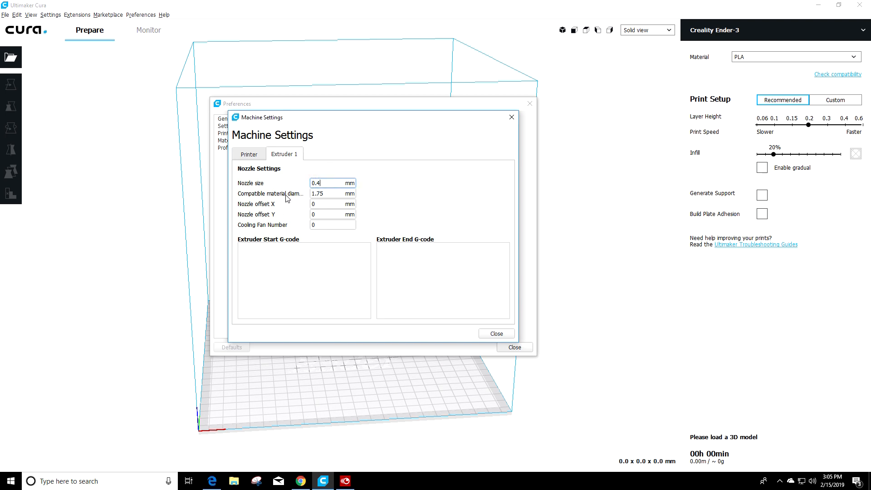
pyautogui.doubleClick(331, 194)
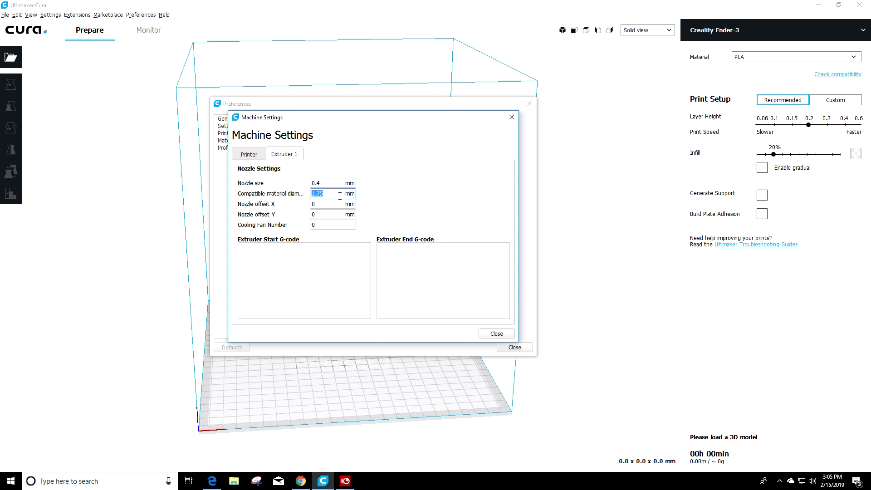
pyautogui.click(321, 194)
pyautogui.click(331, 194)
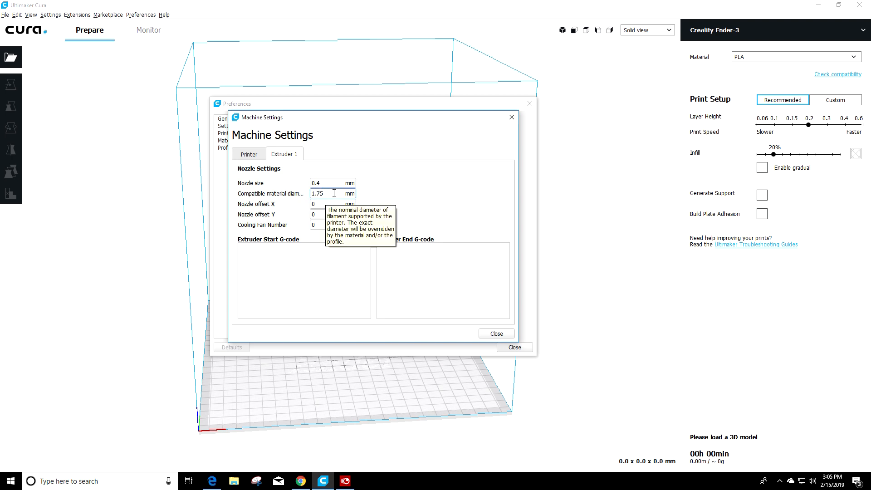
pyautogui.moveTo(335, 192); pyautogui.dragTo(321, 193)
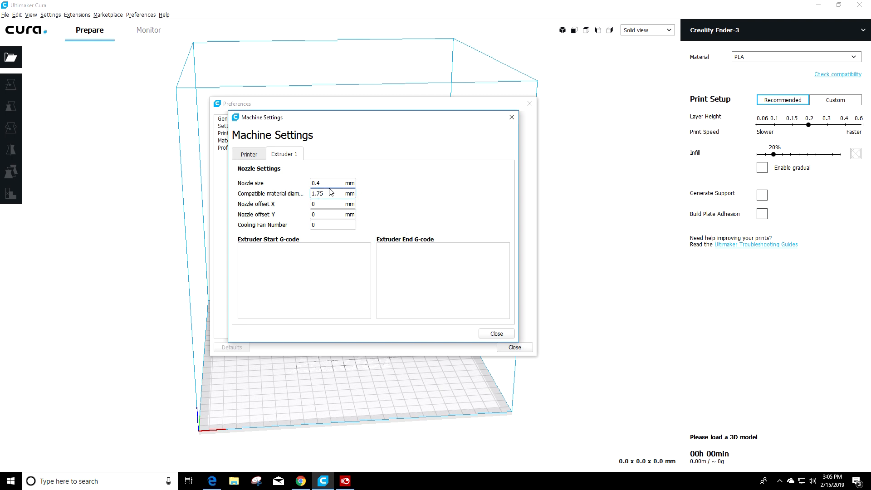
pyautogui.click(331, 185)
pyautogui.click(252, 156)
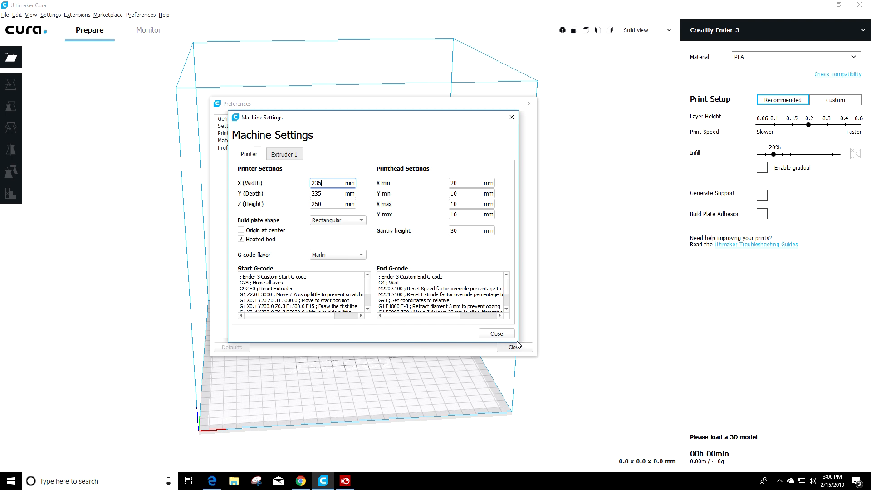
# Step: Enlarge the machine settings window, review the start and end G-code, and close the printer preferences
pyautogui.moveTo(516, 345); pyautogui.dragTo(730, 424)
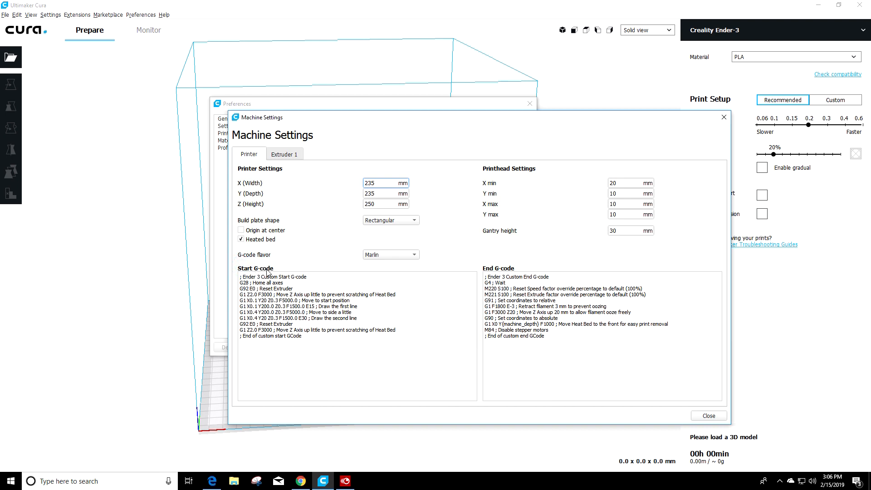
pyautogui.moveTo(307, 339); pyautogui.dragTo(225, 274)
pyautogui.click(339, 361)
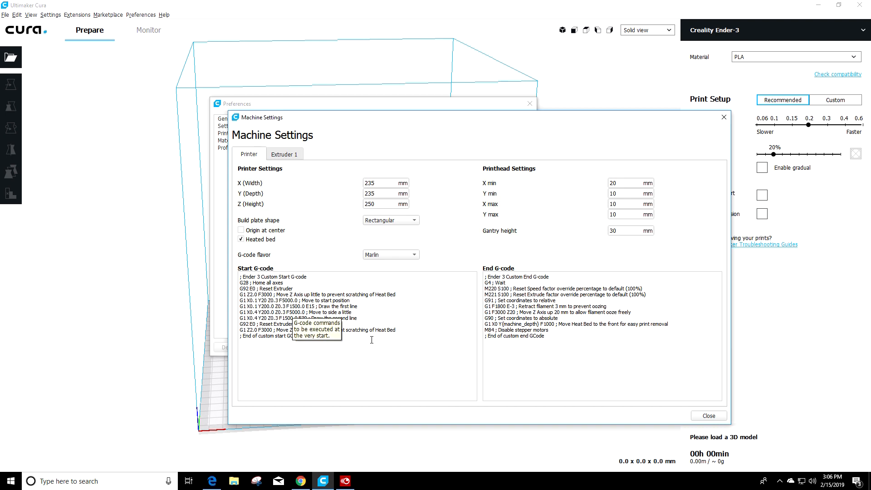
pyautogui.moveTo(554, 345); pyautogui.dragTo(484, 272)
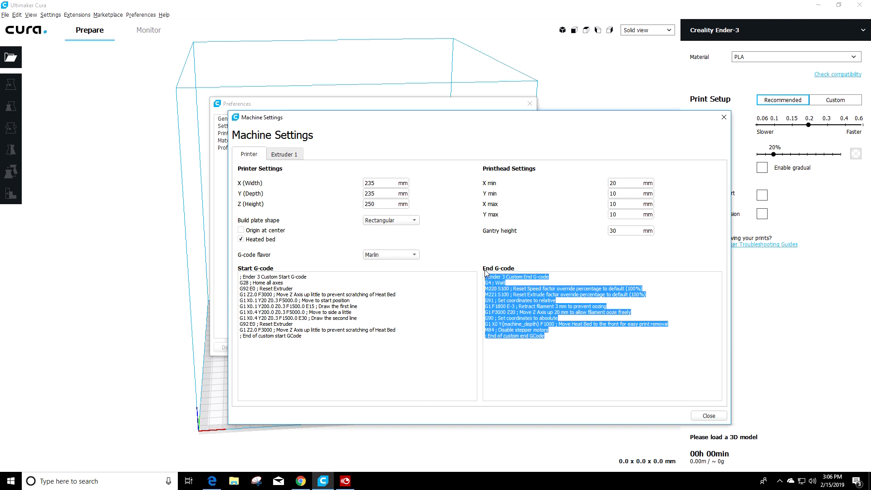
pyautogui.click(566, 347)
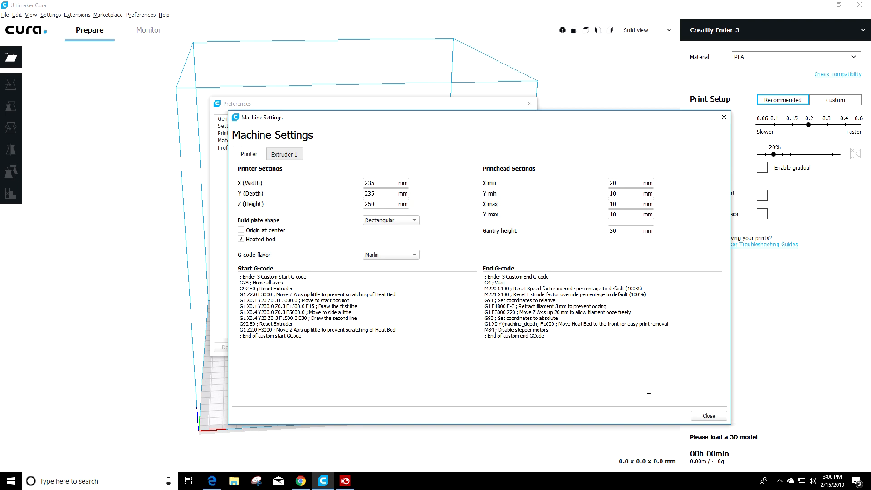
pyautogui.click(704, 415)
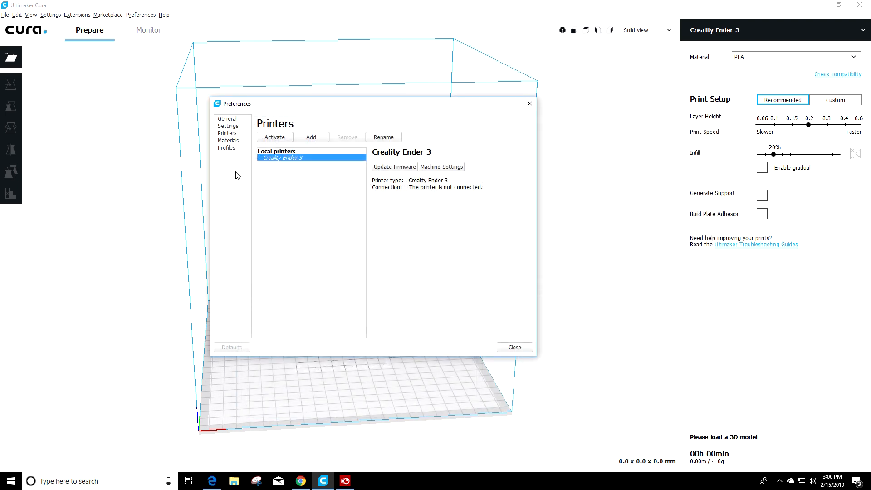
pyautogui.click(520, 346)
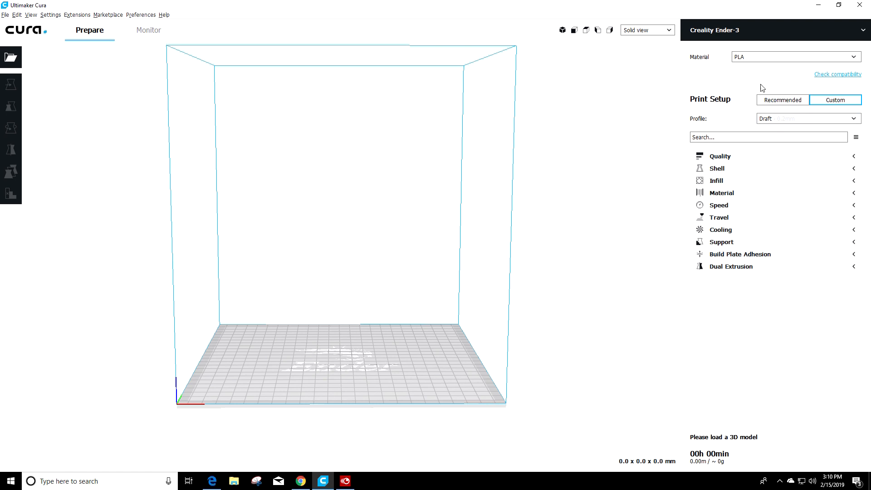
# Step: Look through the available materials and print profiles, keeping PLA and choosing the Draft - 0.2mm profile
pyautogui.click(752, 59)
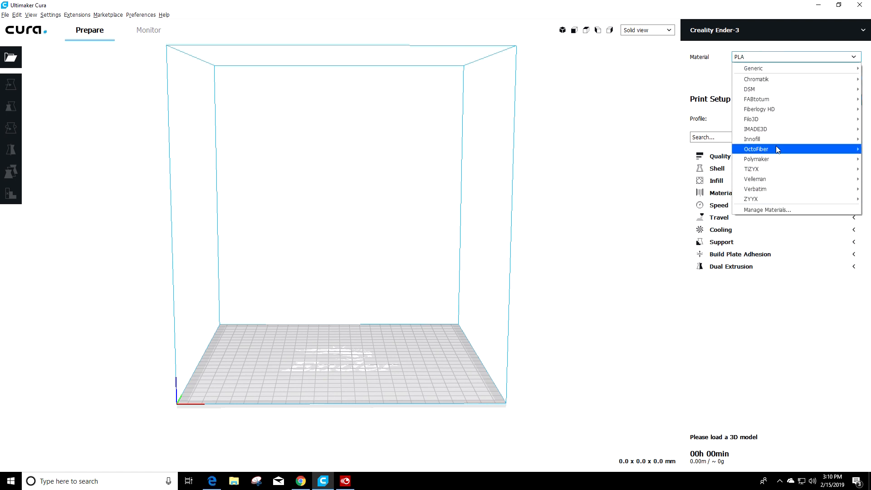
pyautogui.click(755, 58)
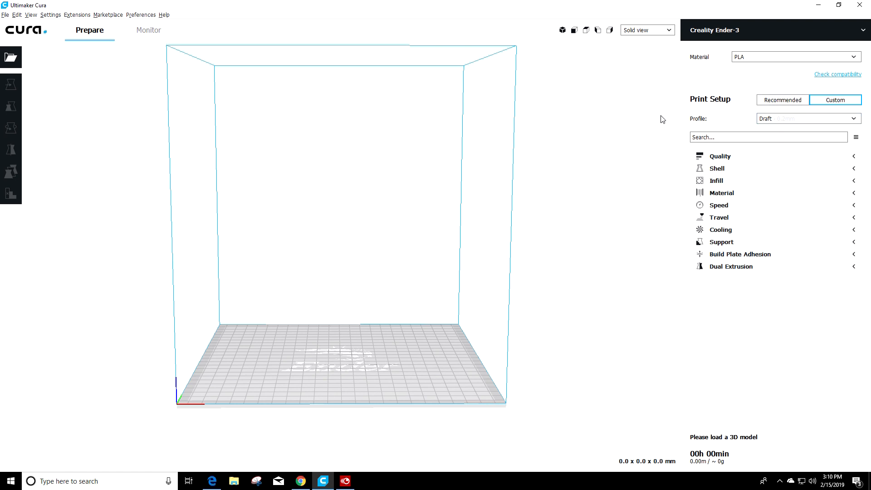
pyautogui.click(787, 120)
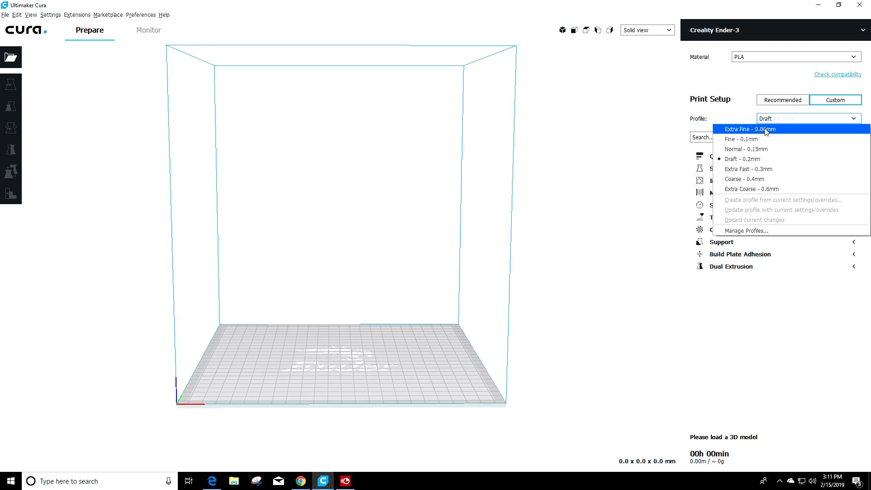
pyautogui.click(759, 159)
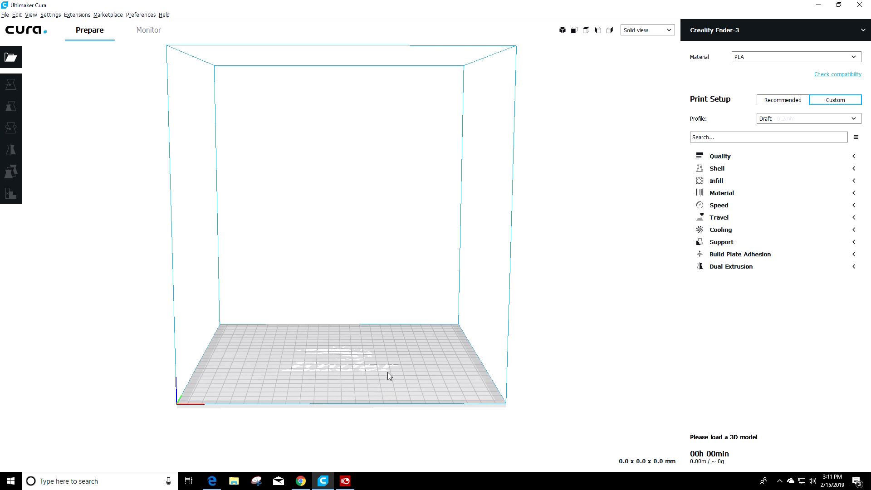
# Step: Load ender_3_cut.stl from the Original_Creality_hot_end_ptfe_fix files folder, inside STL Files of the 1.6 and 1.7 folder
pyautogui.click(11, 58)
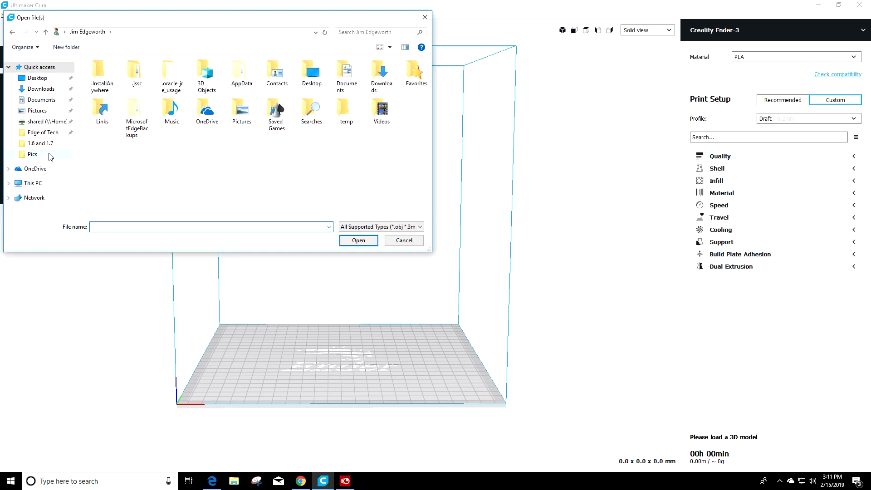
pyautogui.click(41, 143)
pyautogui.click(46, 144)
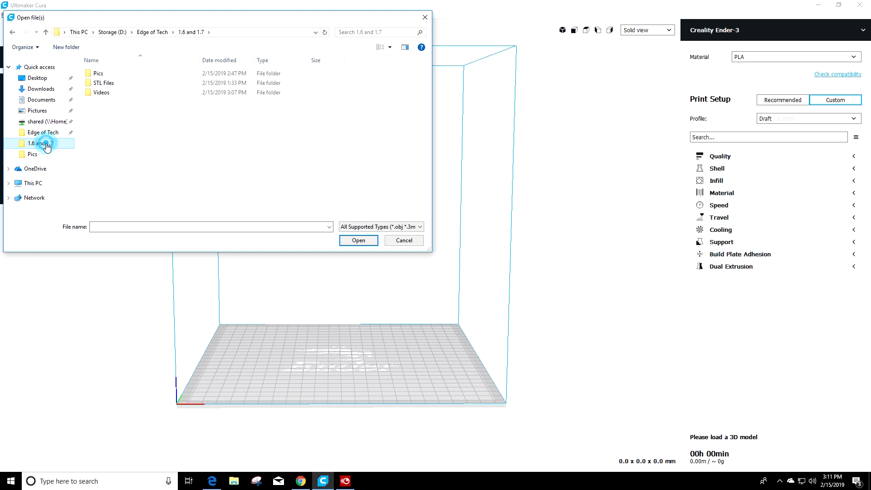
pyautogui.doubleClick(115, 83)
pyautogui.doubleClick(116, 74)
pyautogui.doubleClick(118, 74)
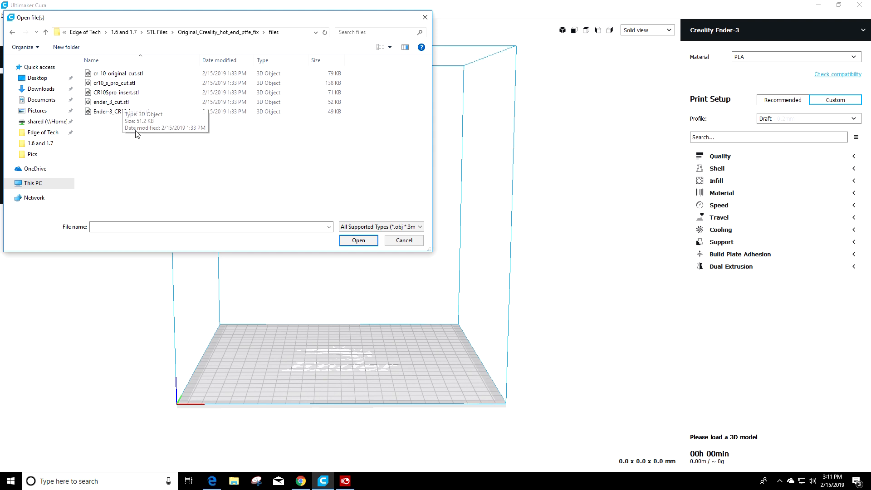
pyautogui.click(126, 102)
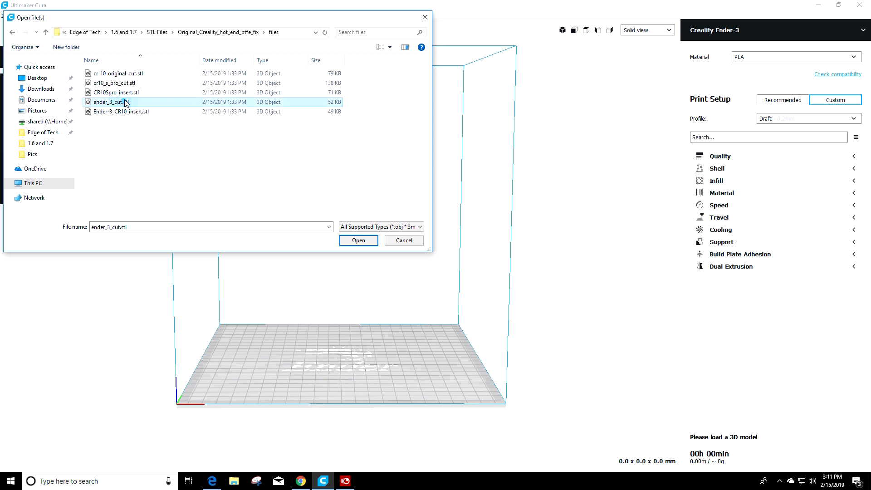
pyautogui.click(368, 242)
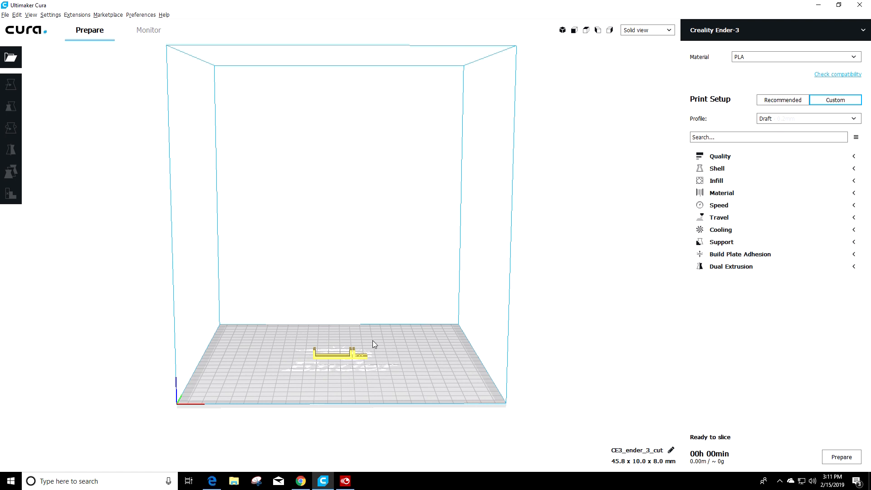
# Step: Move the model on the build plate to about X -0.05 mm, Y -6.47 mm, and deselect it
pyautogui.moveTo(380, 366)
pyautogui.mouseDown(button='right')
pyautogui.moveTo(375, 338)
pyautogui.moveTo(361, 430)
pyautogui.moveTo(262, 380)
pyautogui.moveTo(313, 406)
pyautogui.moveTo(381, 364)
pyautogui.mouseUp(button='right')
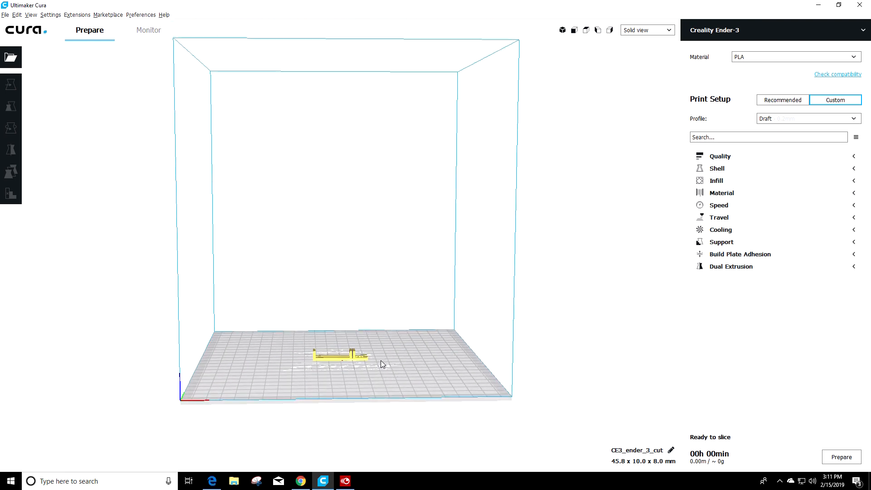
pyautogui.moveTo(347, 358)
pyautogui.mouseDown()
pyautogui.moveTo(303, 380)
pyautogui.moveTo(262, 368)
pyautogui.moveTo(363, 358)
pyautogui.moveTo(340, 360)
pyautogui.moveTo(349, 361)
pyautogui.moveTo(346, 354)
pyautogui.mouseUp()
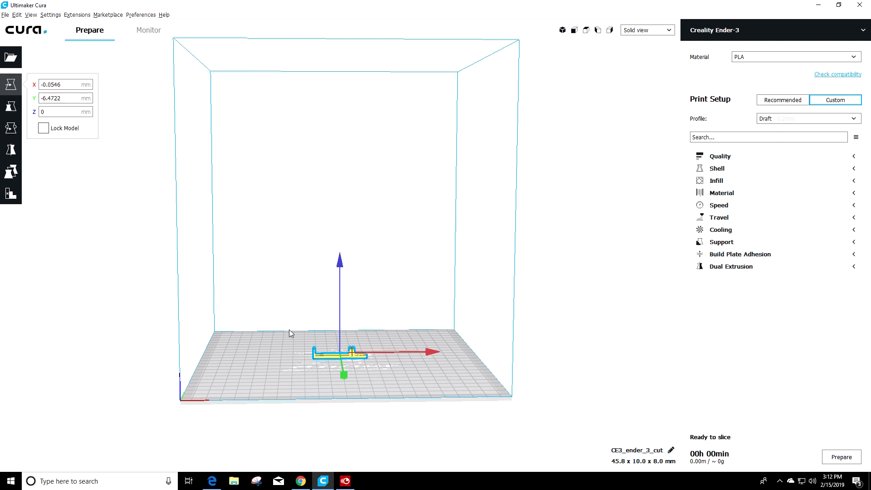
pyautogui.click(381, 364)
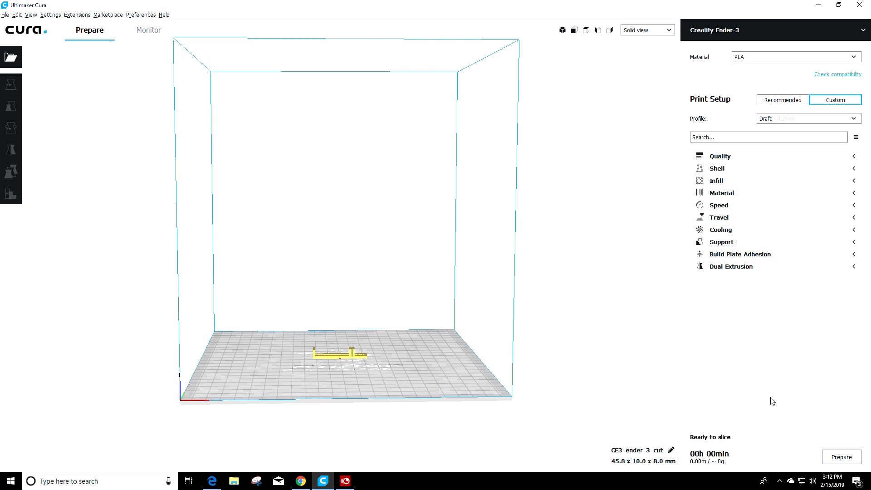
# Step: Slice the model and save it as CE3_ender_3_cut.gcode in the same folder as the STL file
pyautogui.click(840, 458)
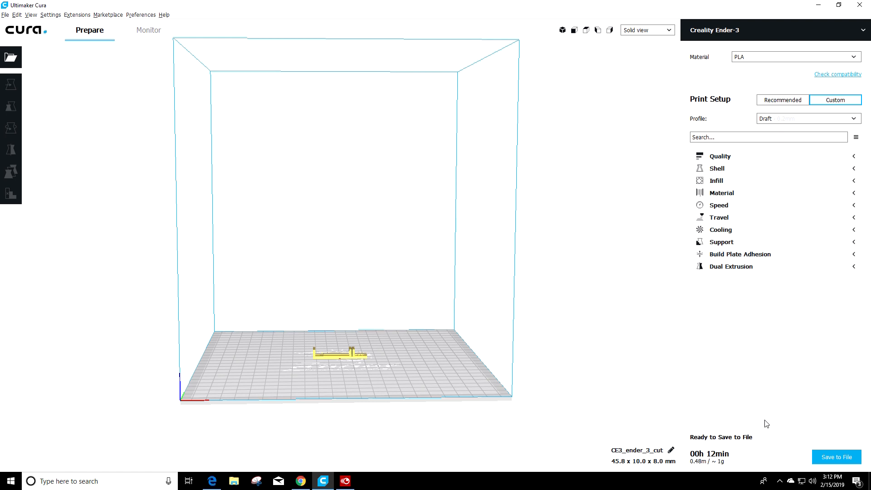
pyautogui.click(833, 457)
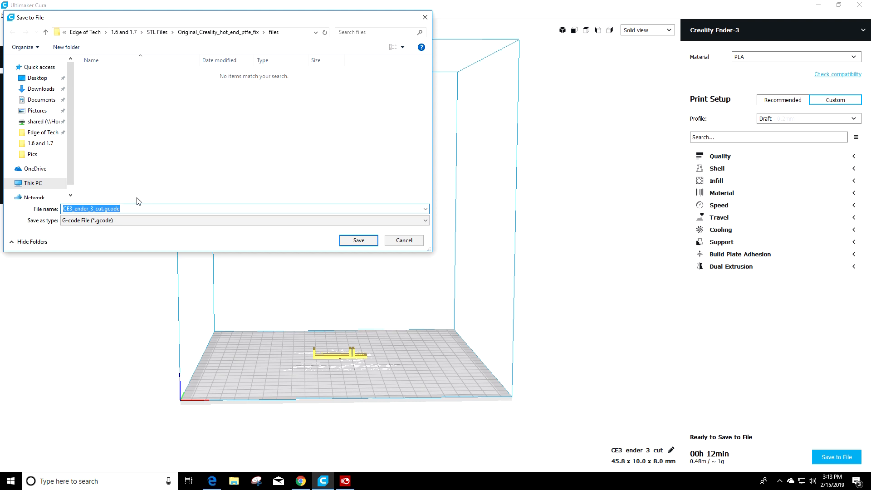
pyautogui.click(121, 210)
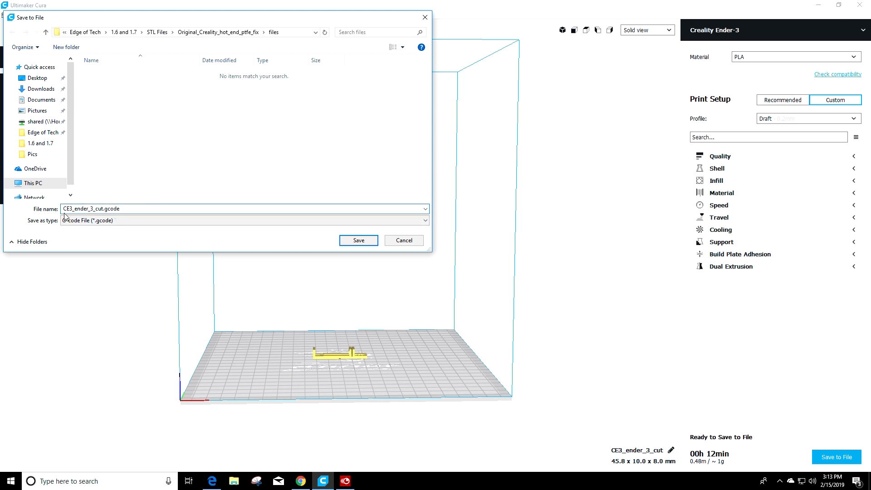
pyautogui.moveTo(62, 209); pyautogui.dragTo(125, 207)
pyautogui.click(131, 210)
pyautogui.click(358, 241)
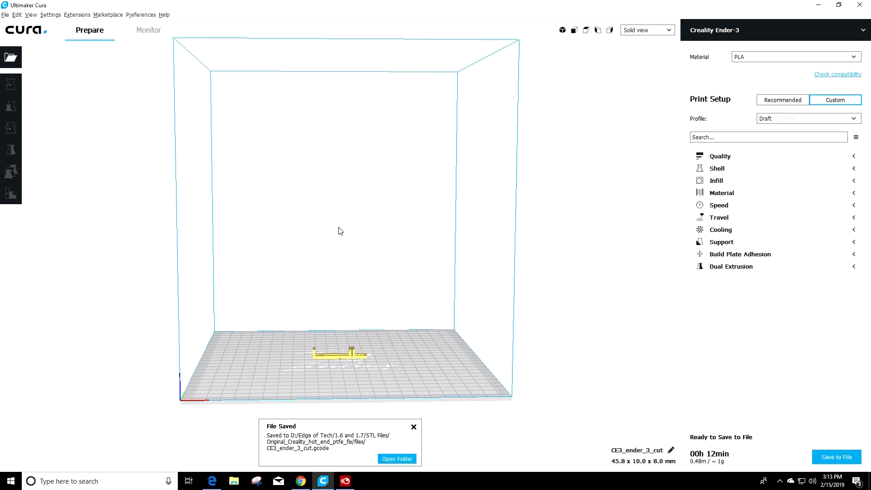
pyautogui.click(414, 427)
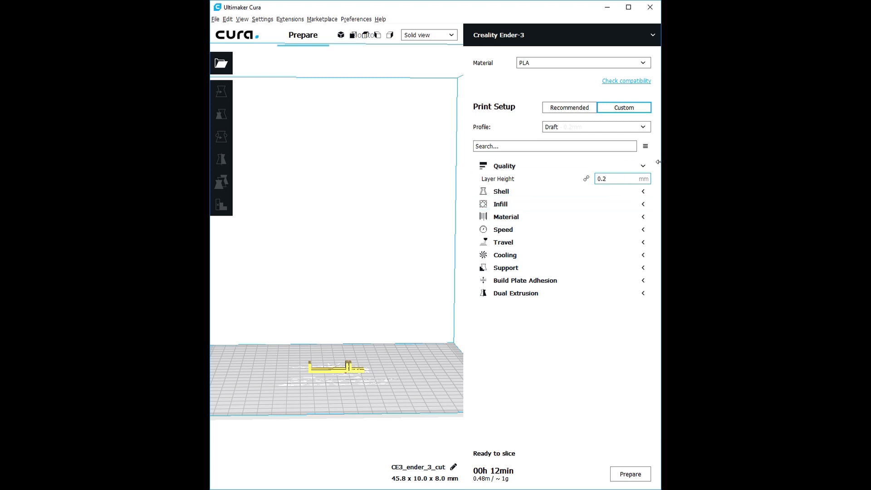
# Step: Examine the layer height and the Shell settings, including wall thickness, wall line count and top/bottom layers
pyautogui.click(613, 182)
pyautogui.click(502, 192)
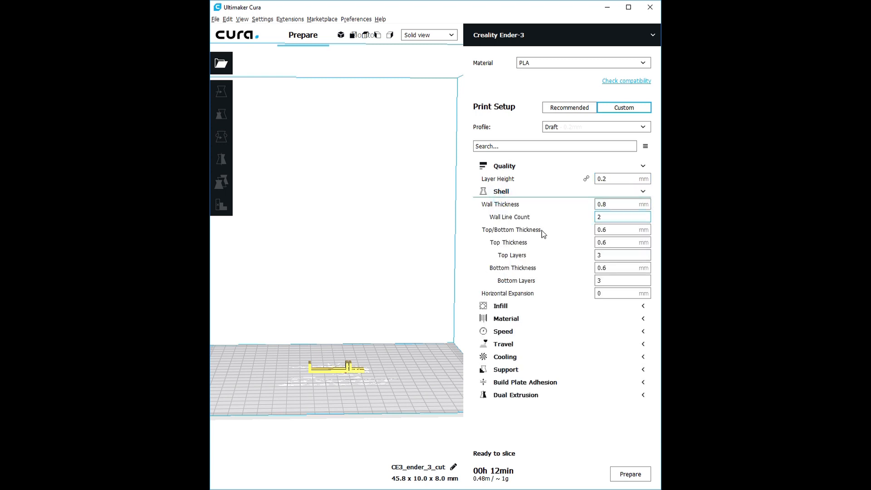
pyautogui.moveTo(529, 279)
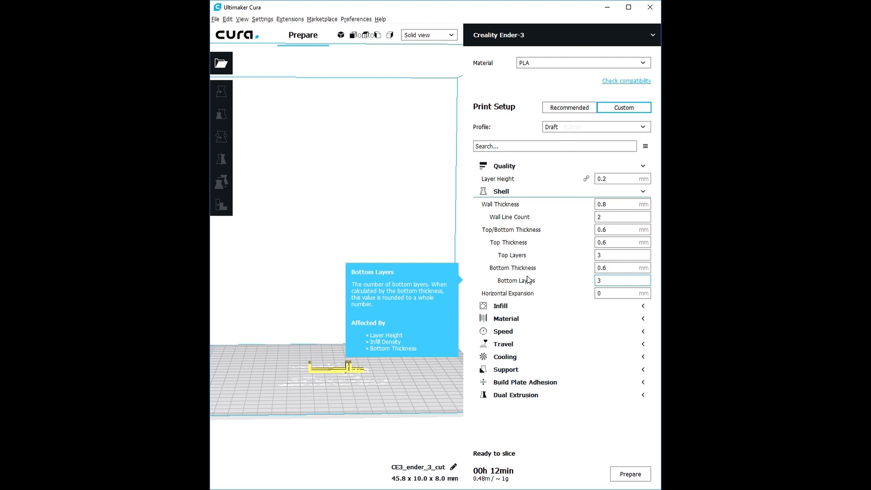
pyautogui.click(610, 217)
pyautogui.click(609, 204)
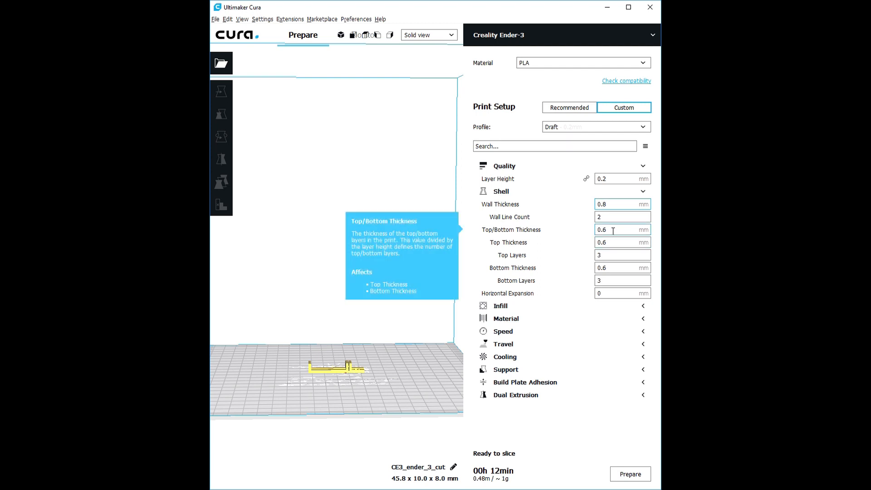
# Step: Expand the Infill and Material categories to review infill density, infill pattern and temperatures
pyautogui.click(507, 307)
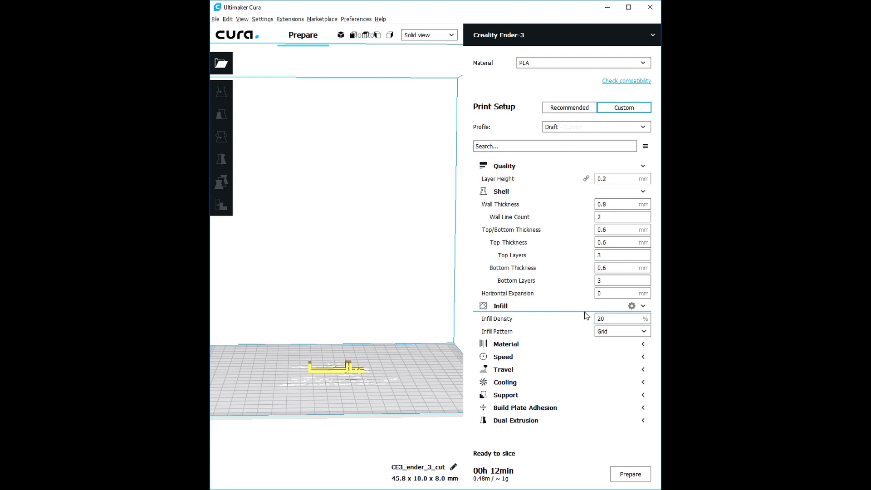
pyautogui.click(514, 347)
pyautogui.scroll(-1, 601, 296)
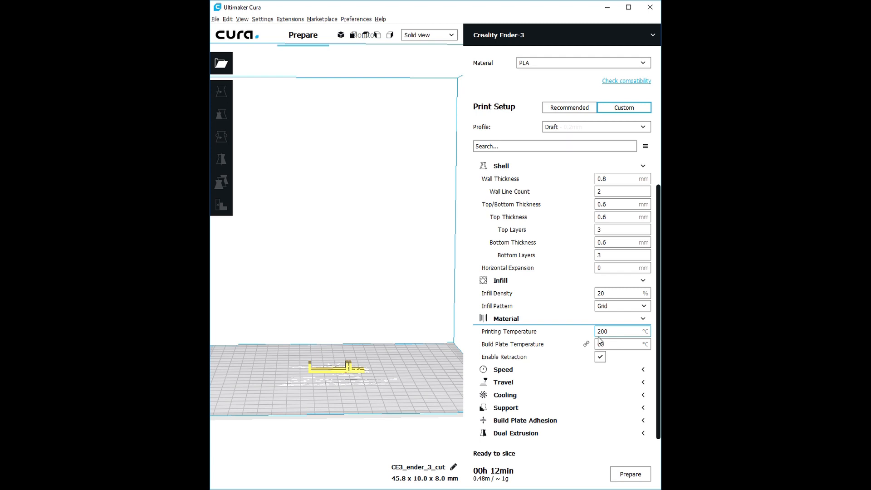
# Step: Make the Flow setting visible in the Material category and open its value for editing
pyautogui.click(632, 317)
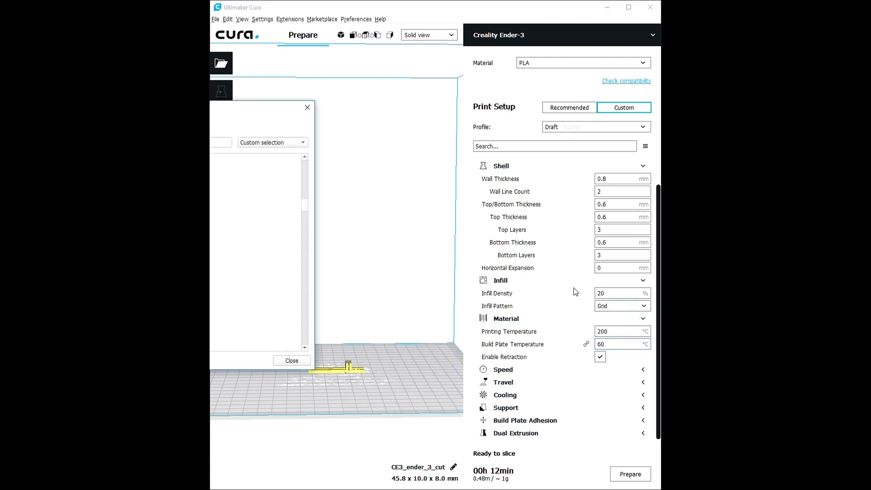
pyautogui.click(307, 107)
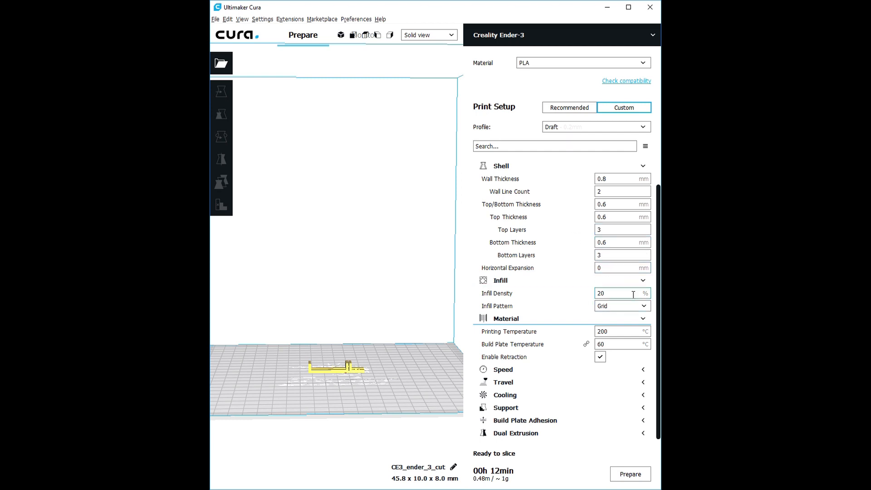
pyautogui.click(631, 318)
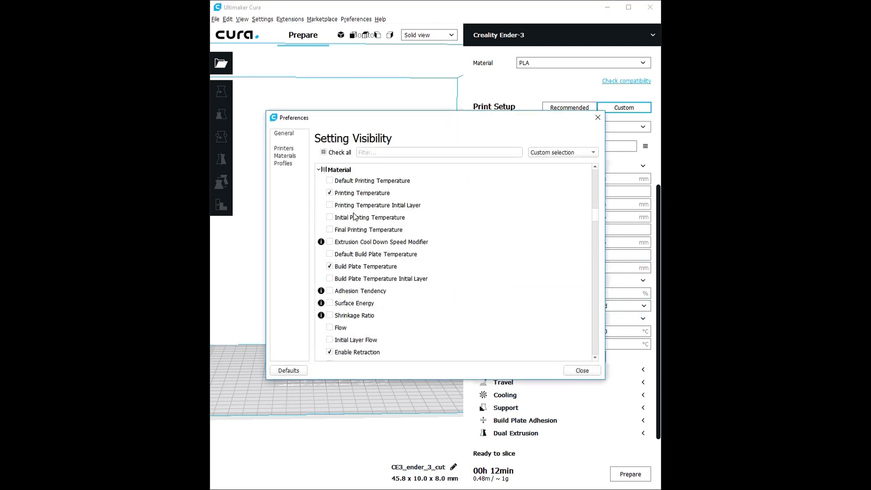
pyautogui.click(329, 328)
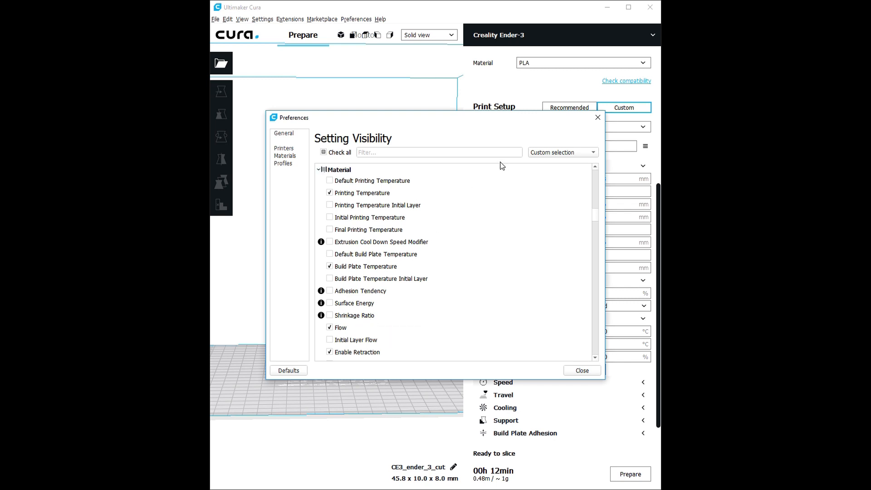
pyautogui.click(597, 119)
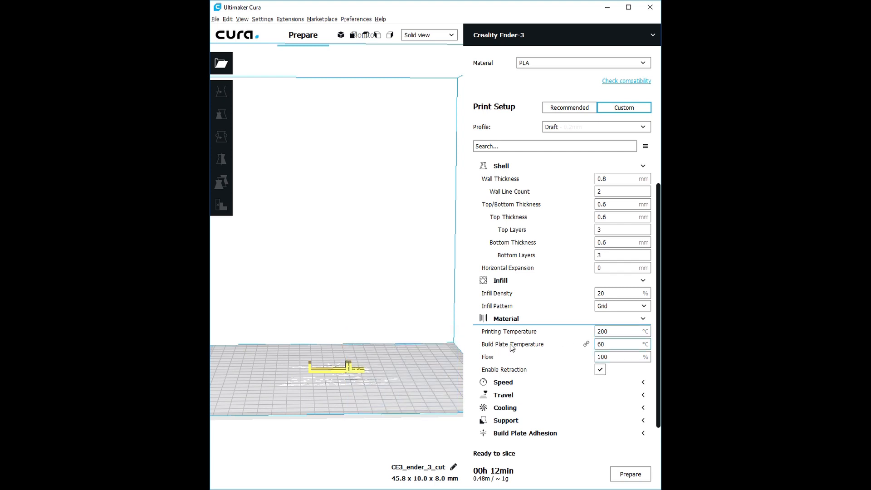
pyautogui.moveTo(575, 344)
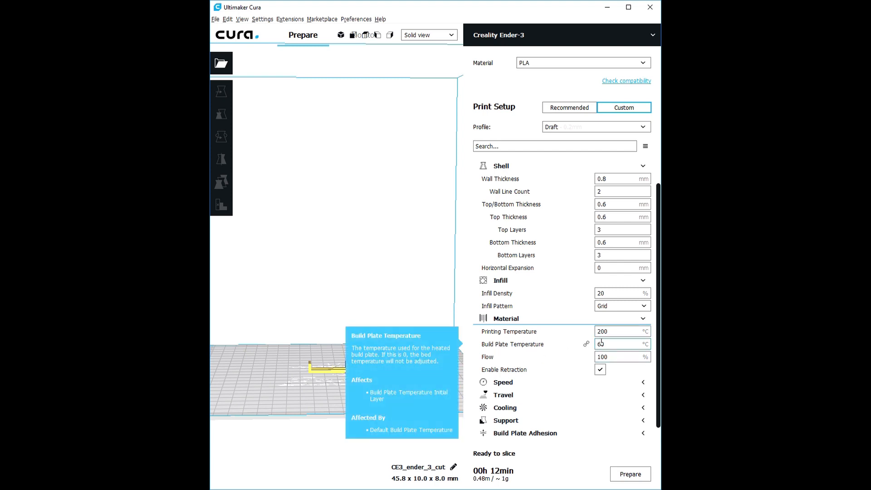
pyautogui.doubleClick(602, 356)
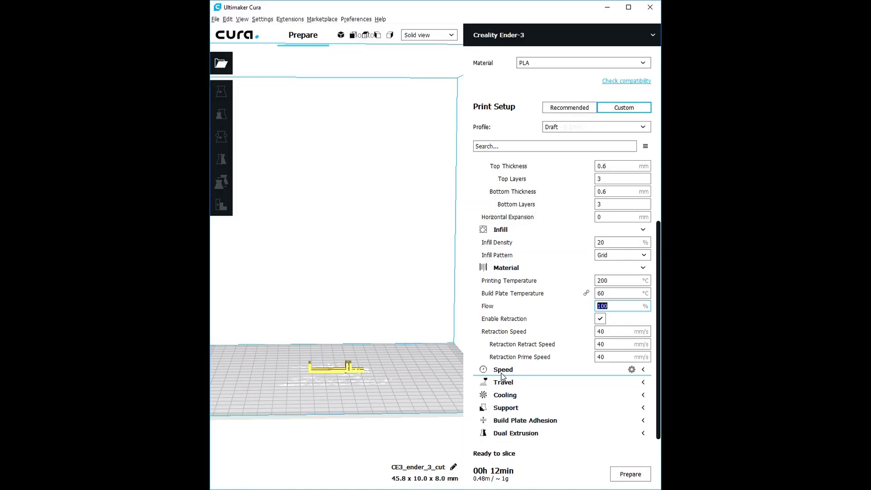
# Step: Expand the Speed, Travel and Cooling categories to review print speed, Z hop and fan settings
pyautogui.click(503, 370)
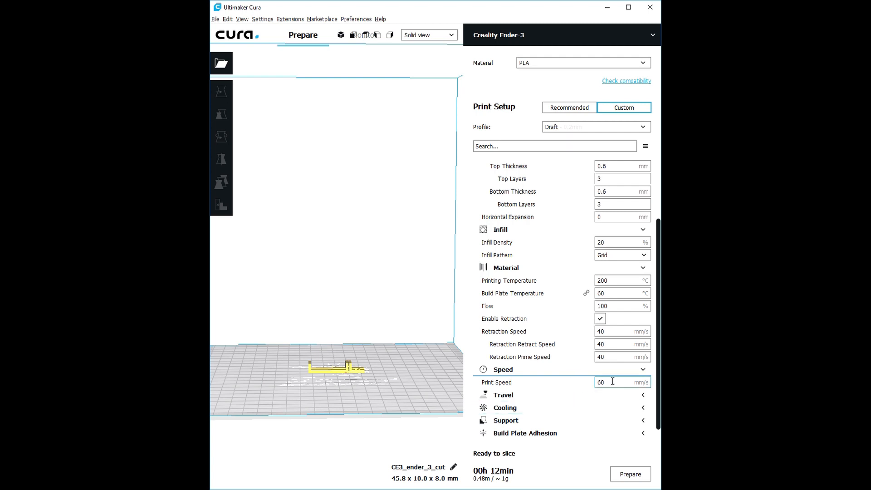
pyautogui.scroll(-1, 542, 394)
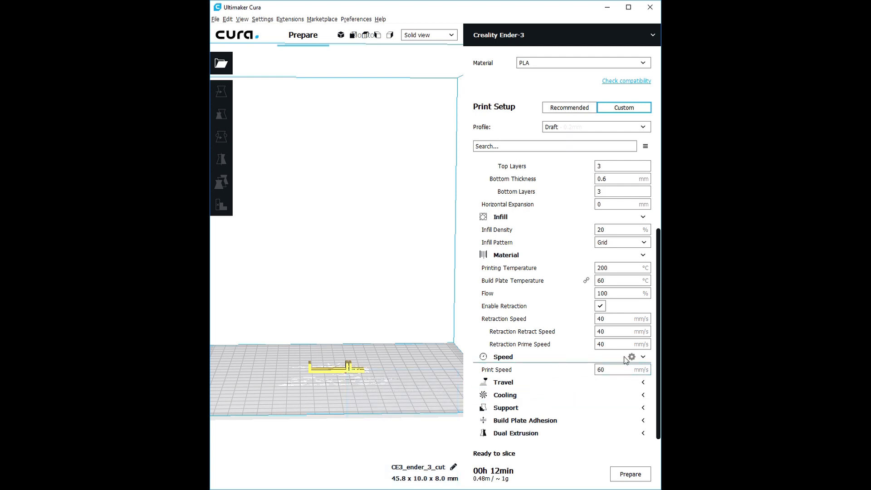
pyautogui.click(520, 384)
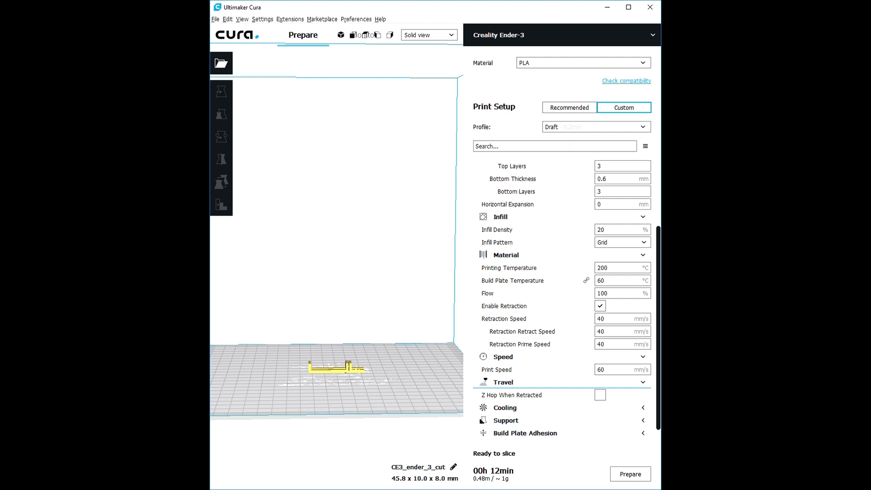
pyautogui.click(522, 407)
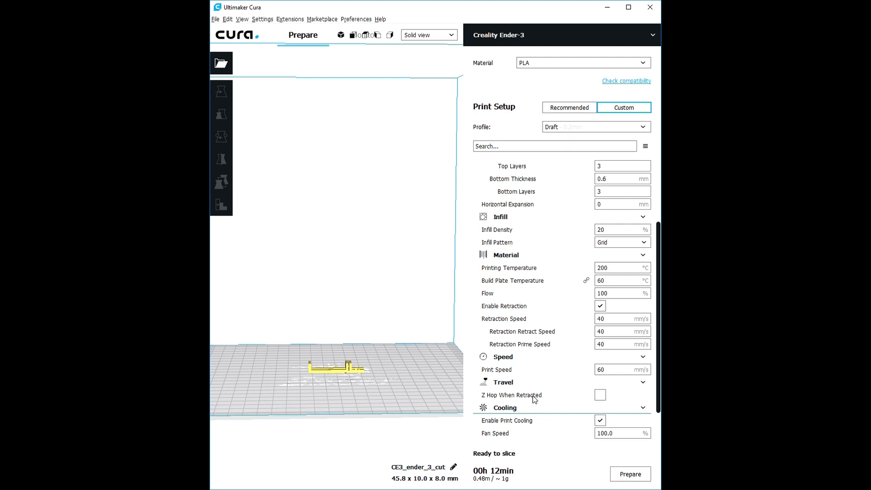
pyautogui.scroll(-2, 533, 398)
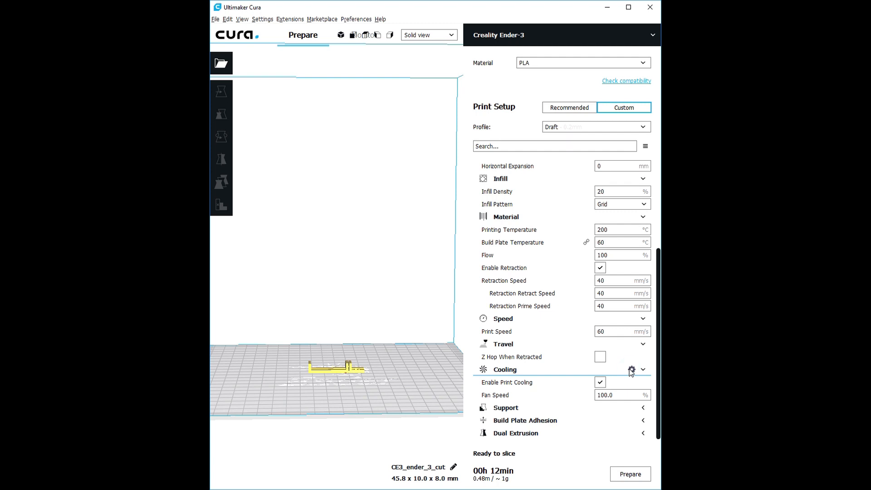
# Step: Make all remaining Cooling settings except Lift Head visible in the print settings, from Regular Fan Speed to Minimum Speed
pyautogui.click(631, 370)
pyautogui.scroll(-1, 393, 314)
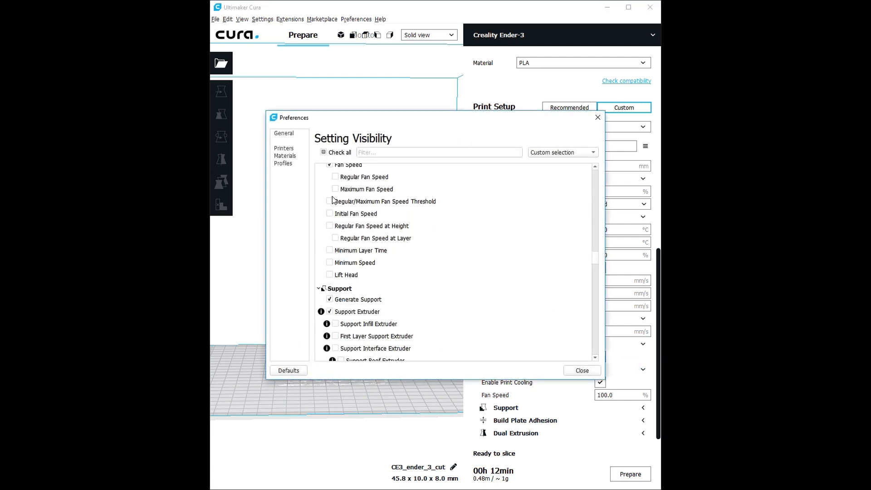
pyautogui.click(330, 214)
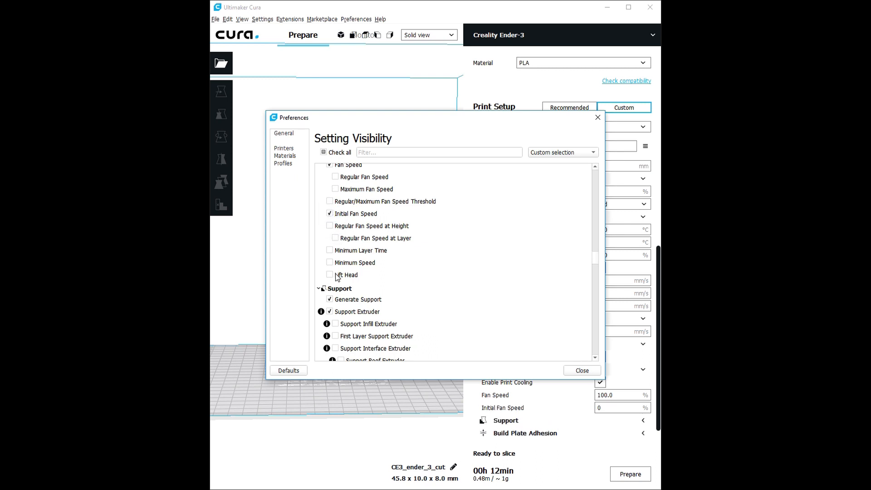
pyautogui.scroll(2, 342, 225)
pyautogui.click(335, 205)
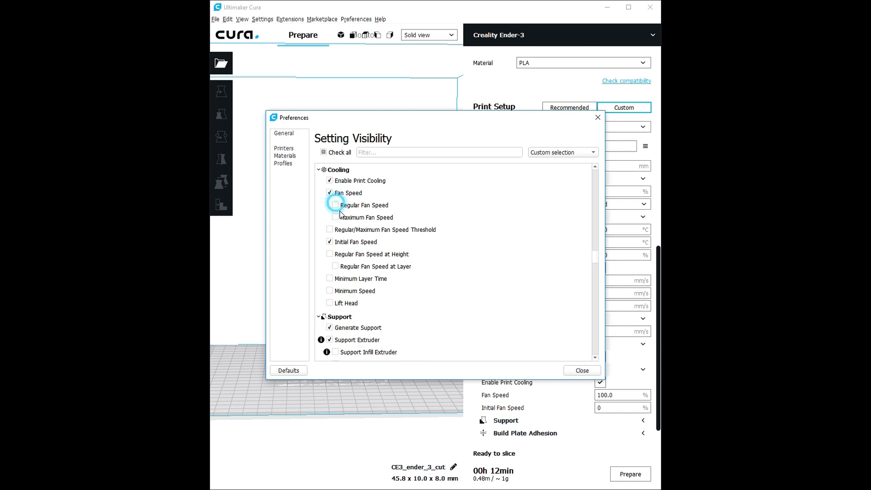
pyautogui.click(335, 217)
pyautogui.click(329, 230)
pyautogui.click(330, 254)
pyautogui.click(335, 267)
pyautogui.click(330, 278)
pyautogui.click(330, 290)
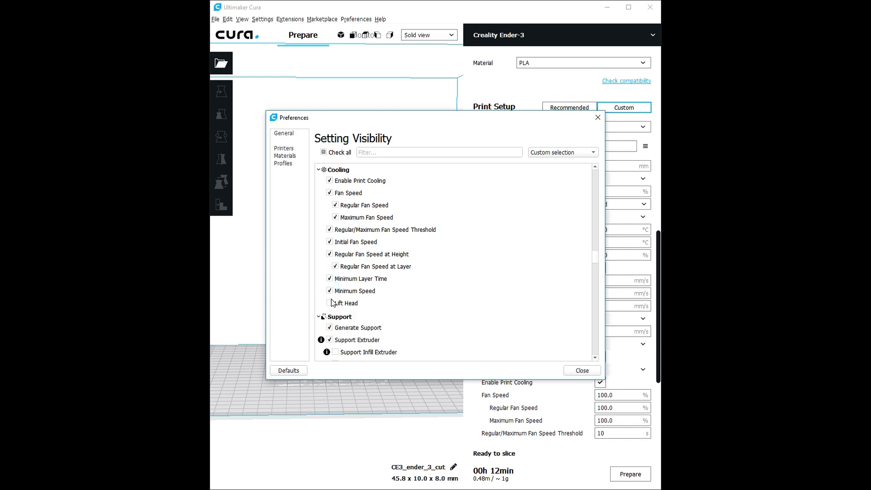
pyautogui.click(594, 368)
# Step: Examine the Cooling values for Fan Speed, Initial Fan Speed and Regular Fan Speed at Layer
pyautogui.scroll(-5, 592, 317)
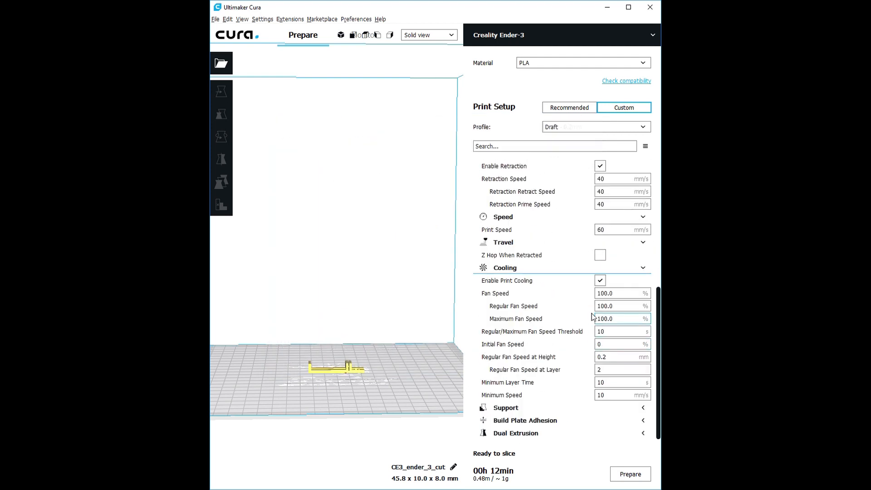
pyautogui.doubleClick(626, 293)
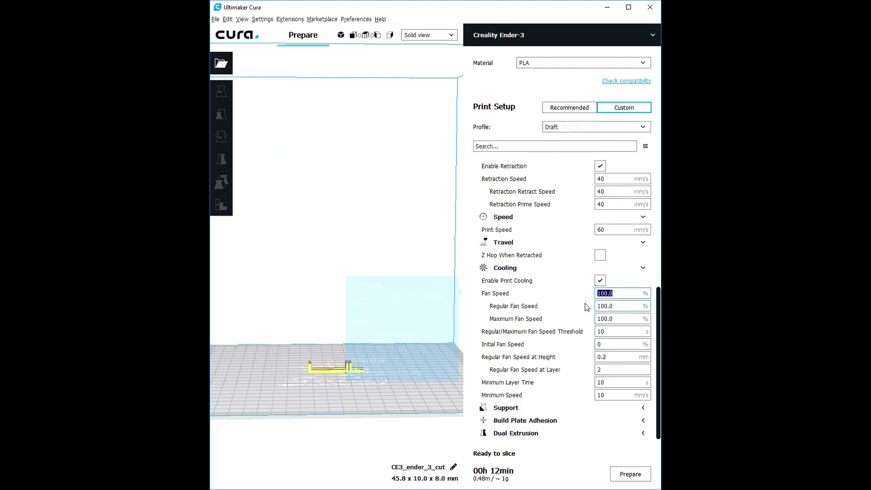
pyautogui.doubleClick(599, 345)
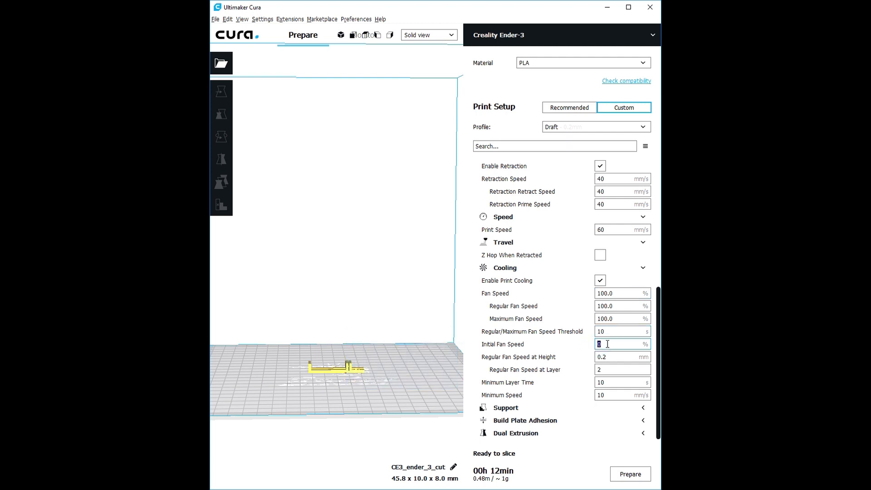
pyautogui.click(605, 370)
pyautogui.click(594, 364)
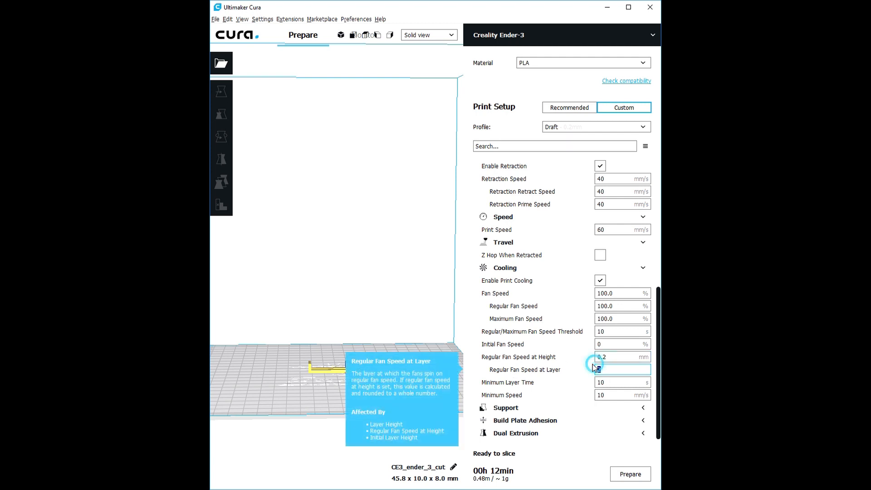
pyautogui.click(606, 372)
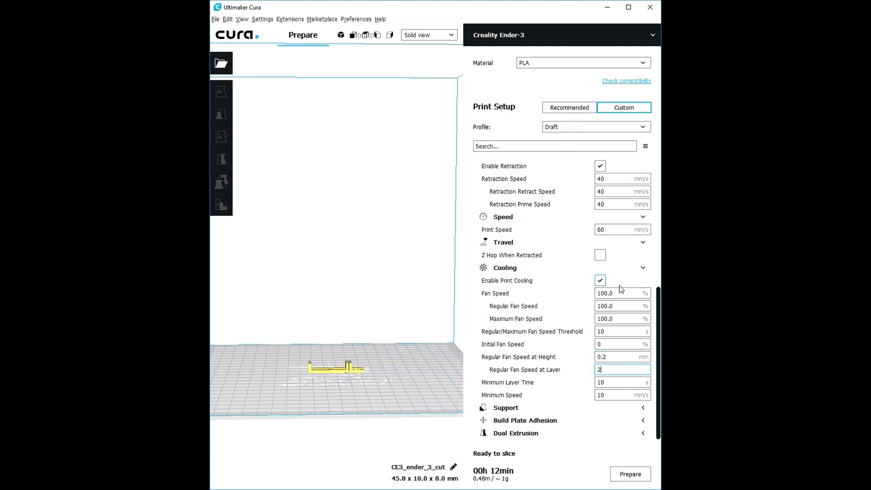
# Step: Expand the Support and Build Plate Adhesion categories to review support generation and the adhesion type
pyautogui.click(534, 408)
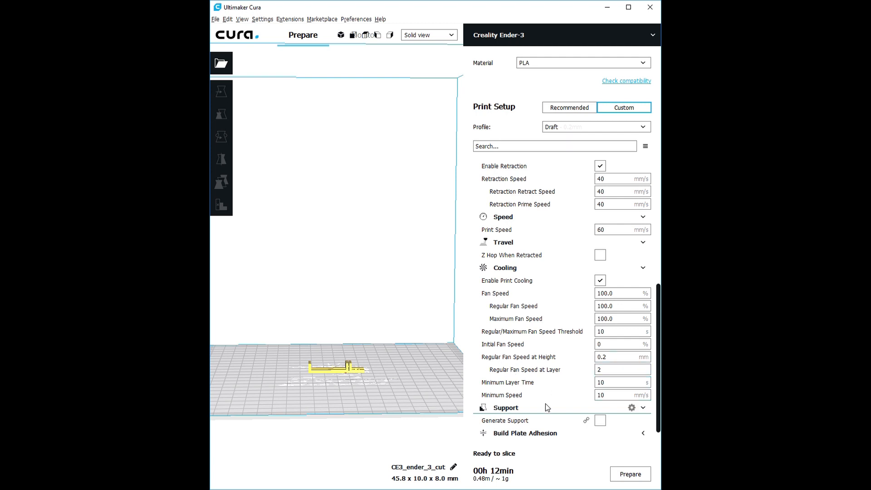
pyautogui.scroll(-1, 551, 403)
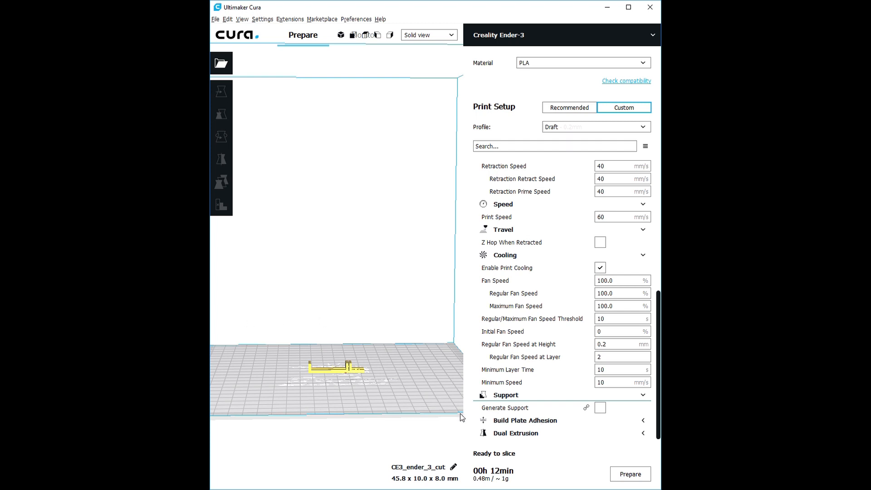
pyautogui.click(525, 421)
pyautogui.scroll(-3, 393, 340)
pyautogui.scroll(1, 409, 338)
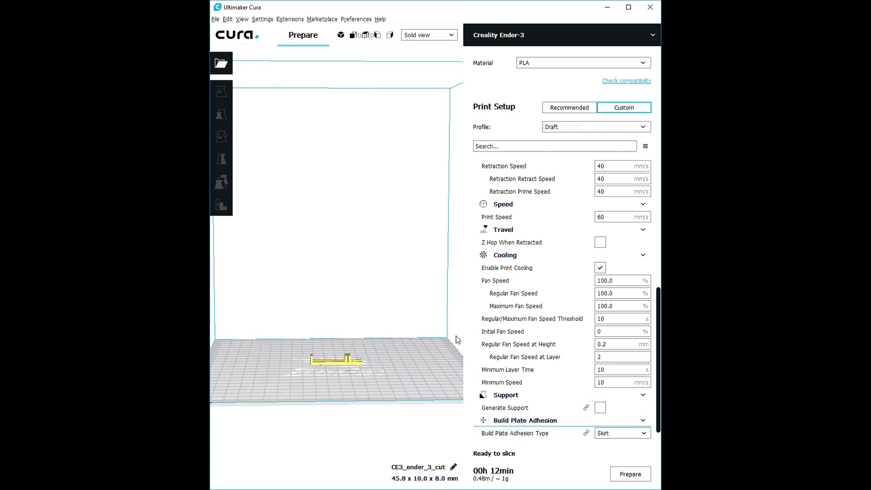
pyautogui.moveTo(534, 379)
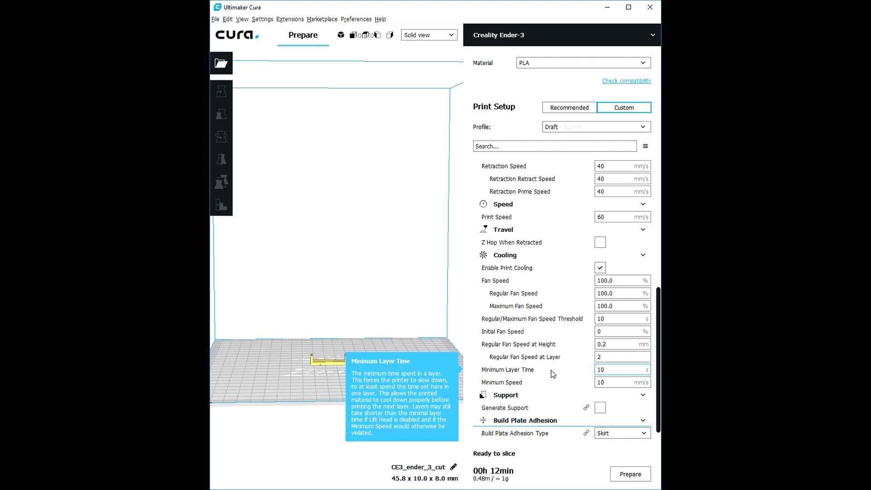
pyautogui.scroll(-1, 543, 385)
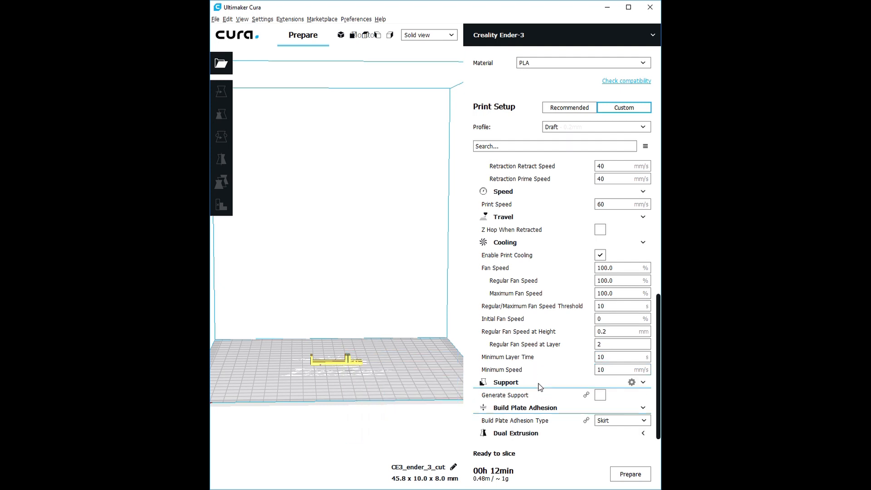
# Step: Try Brim as the build plate adhesion type and switch it to Raft
pyautogui.moveTo(539, 425)
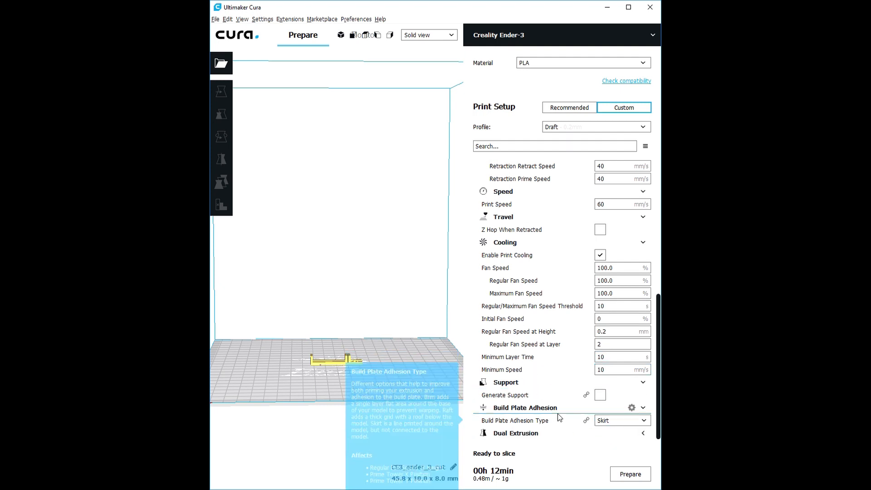
pyautogui.moveTo(514, 399)
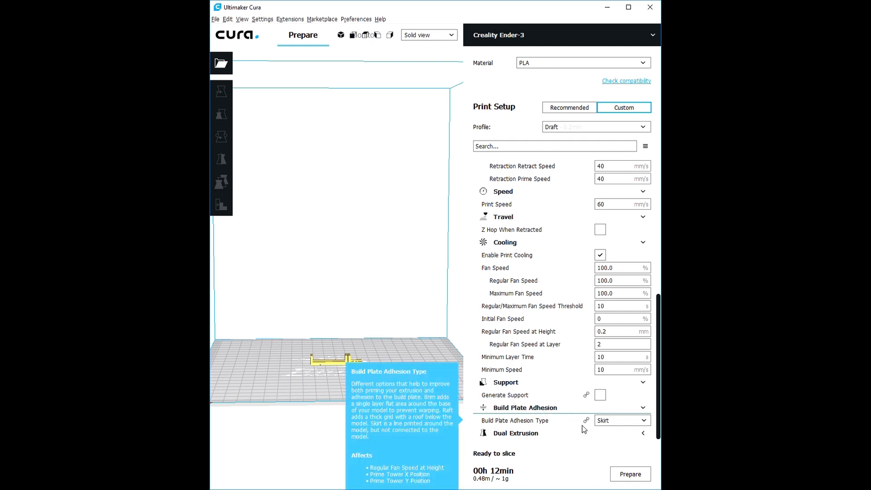
pyautogui.click(619, 420)
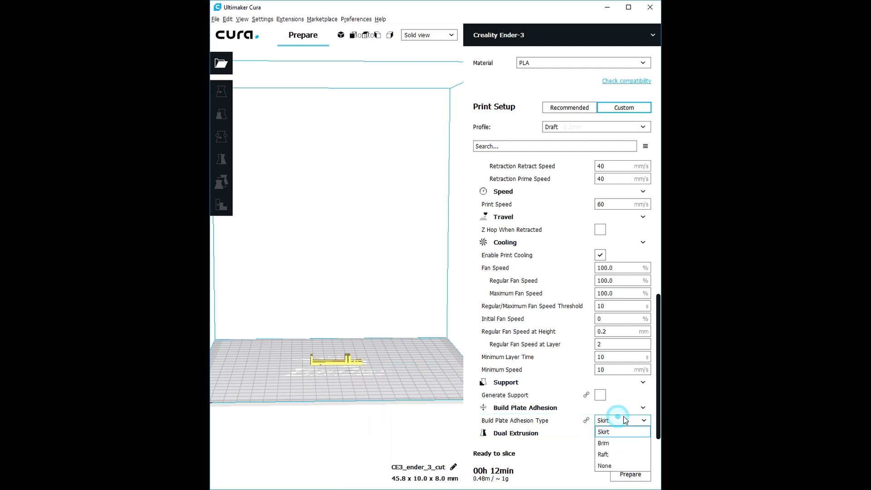
pyautogui.click(613, 445)
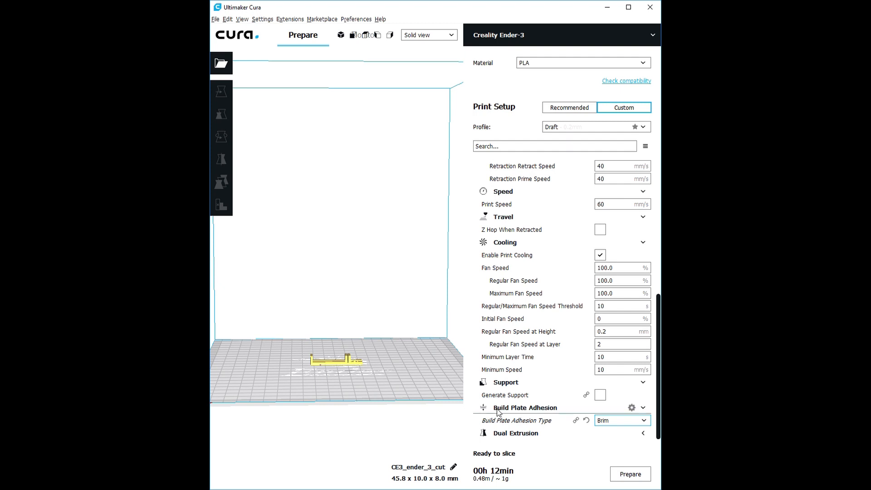
pyautogui.click(607, 421)
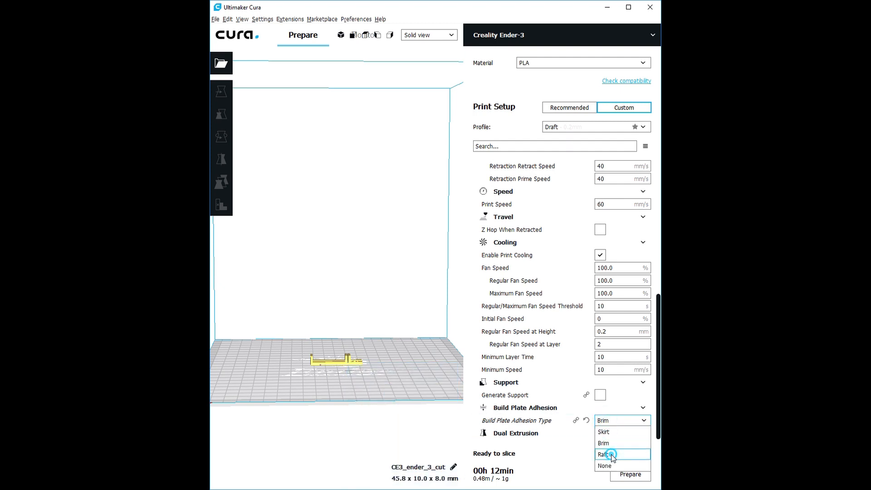
pyautogui.click(612, 454)
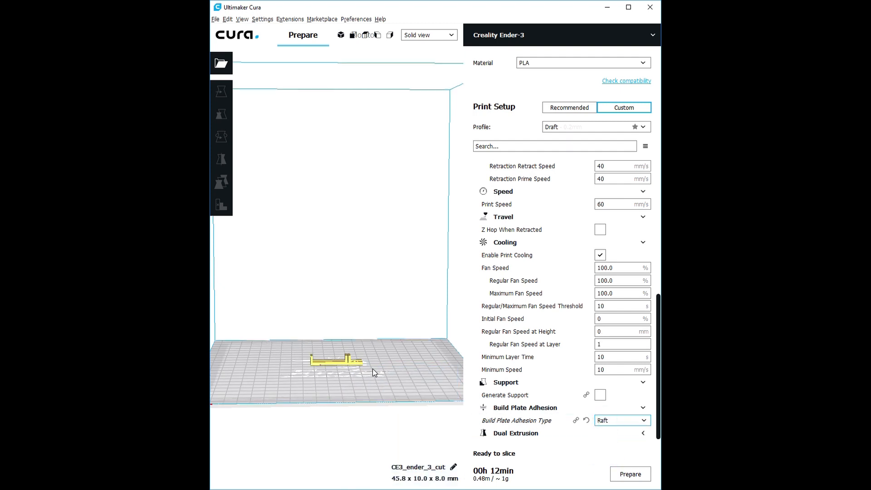